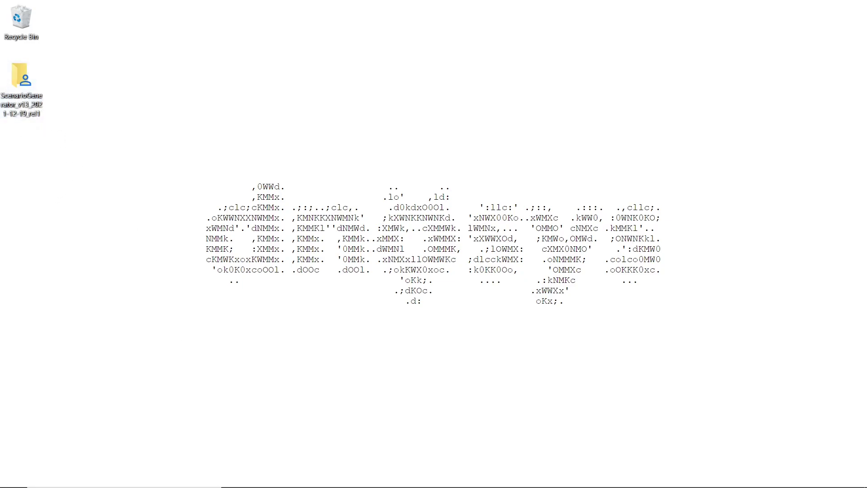
# Load dnosys.com in a maximized Chrome window and go to its tip jar page.
pyautogui.click(319, 482)
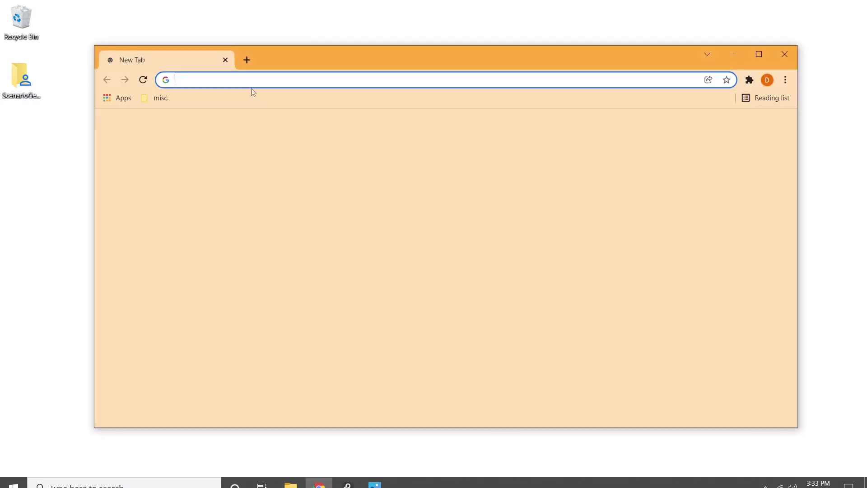
pyautogui.write('dnosys.com')
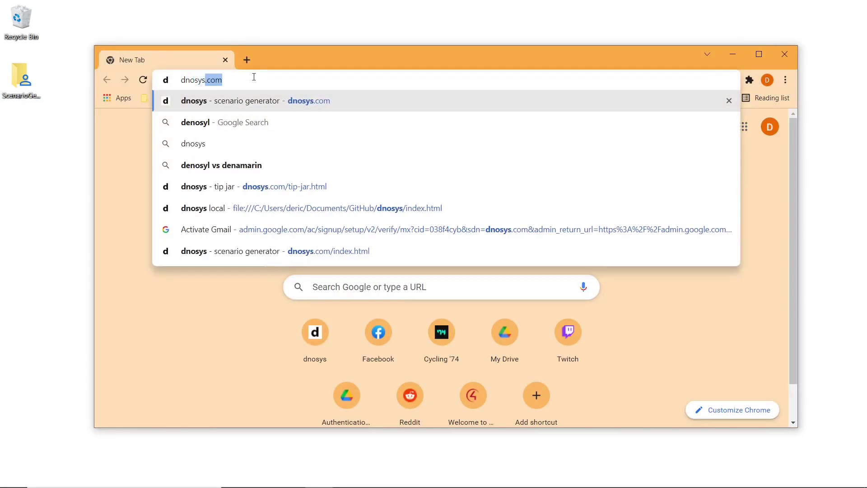
pyautogui.press('Return')
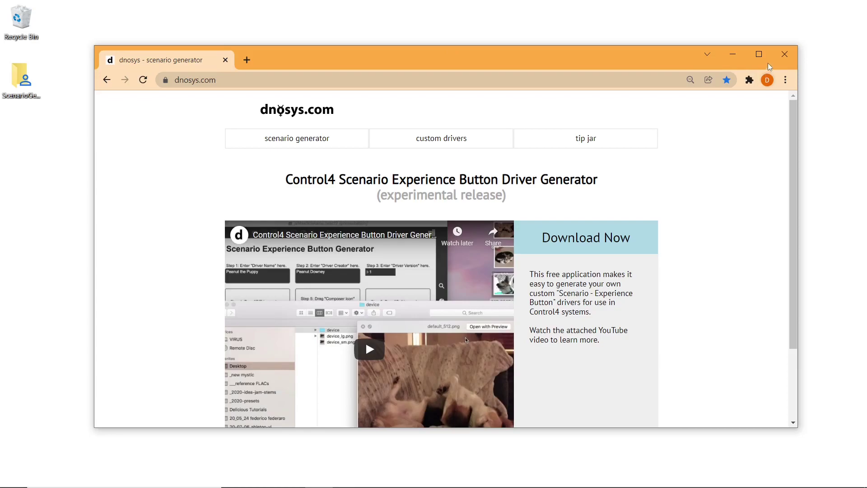
pyautogui.click(758, 54)
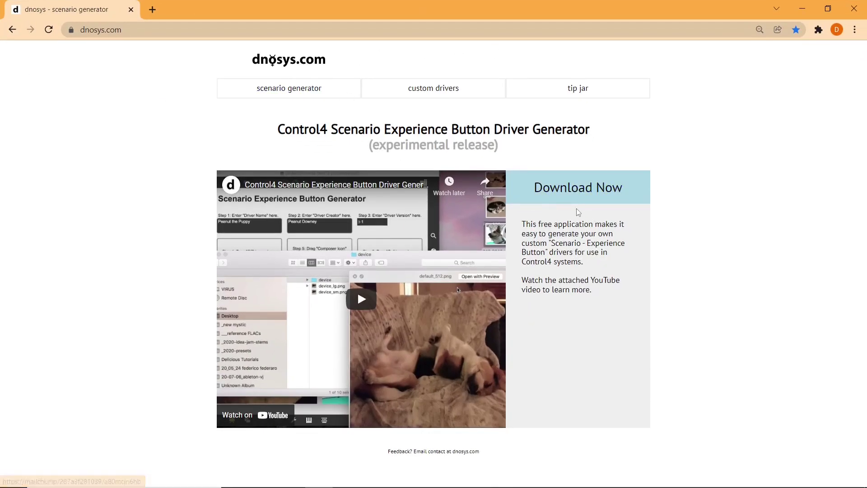
pyautogui.click(579, 95)
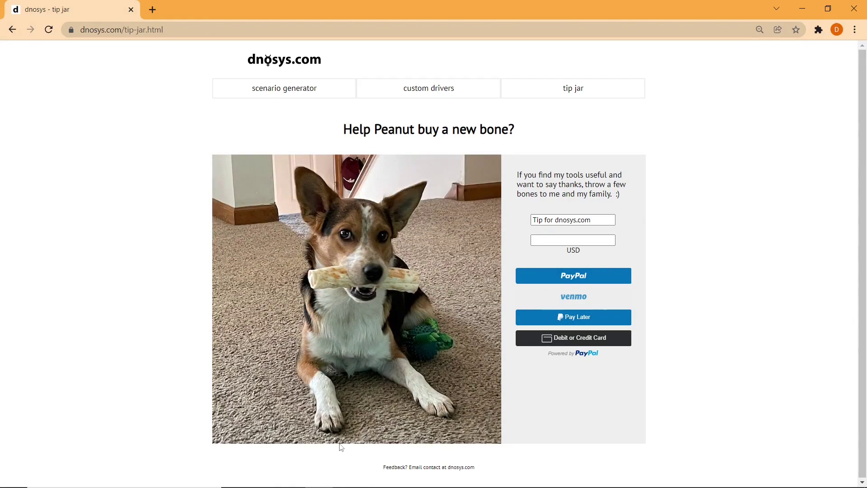
# View and close the butter.jpg puppy photo, then shrink the browser window.
pyautogui.moveTo(352, 486)
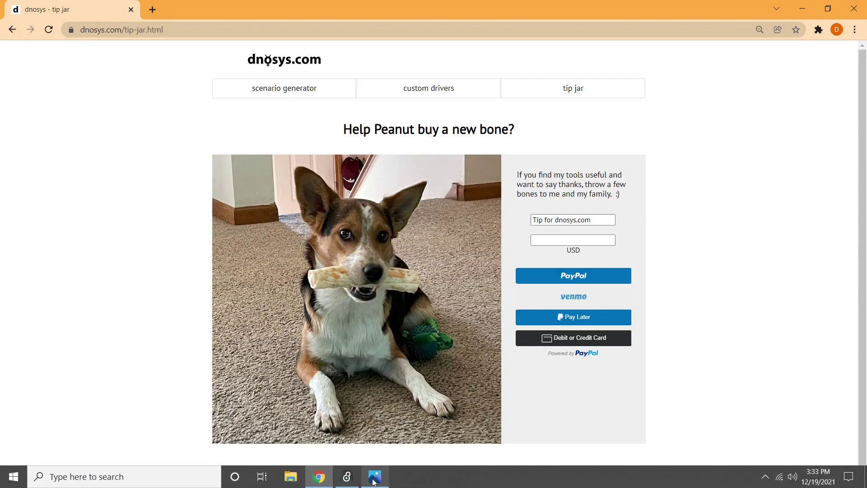
pyautogui.click(367, 484)
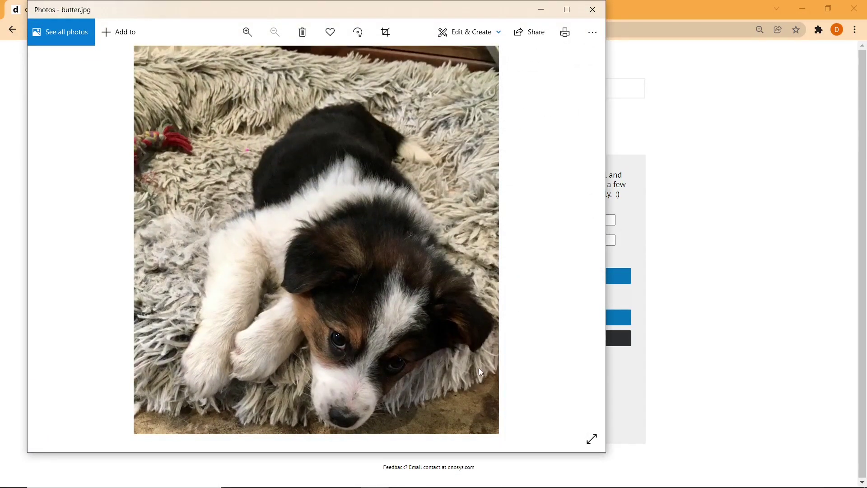
pyautogui.click(593, 10)
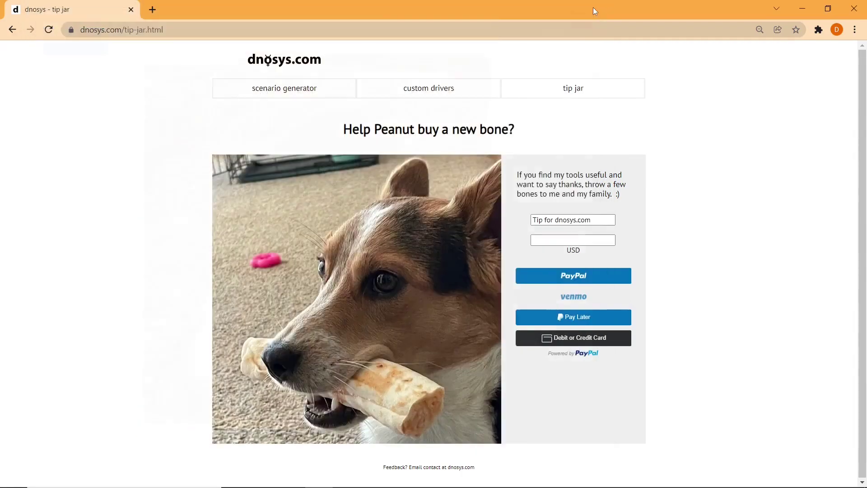
pyautogui.moveTo(579, 4); pyautogui.dragTo(670, 30)
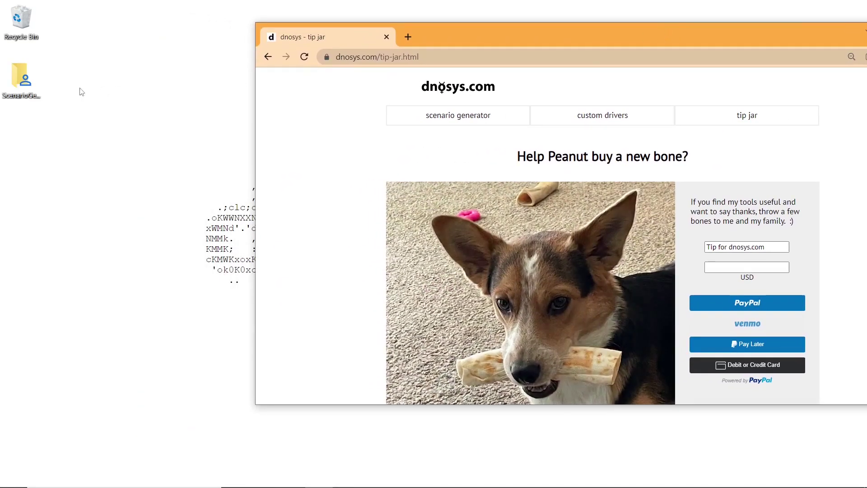
# Open the ScenarioGenerator_v13_2021-12-19_rel1 desktop folder and select its .maxpat patcher file.
pyautogui.click(36, 88)
pyautogui.doubleClick(36, 90)
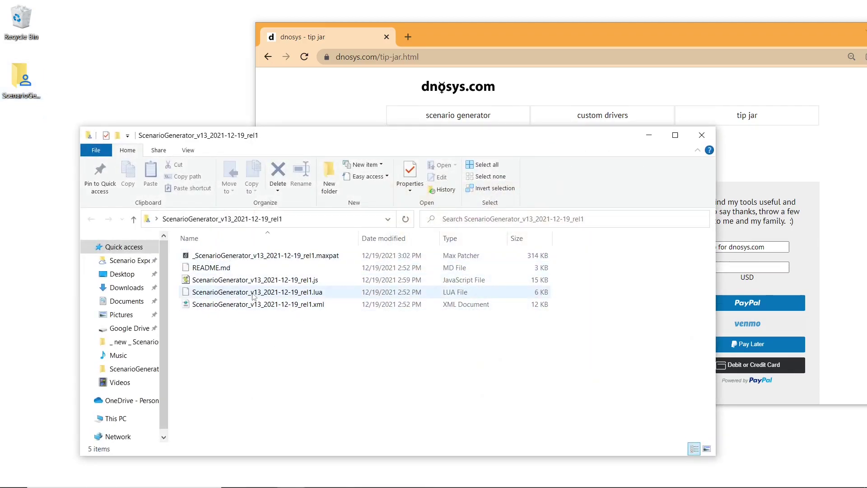
pyautogui.click(252, 256)
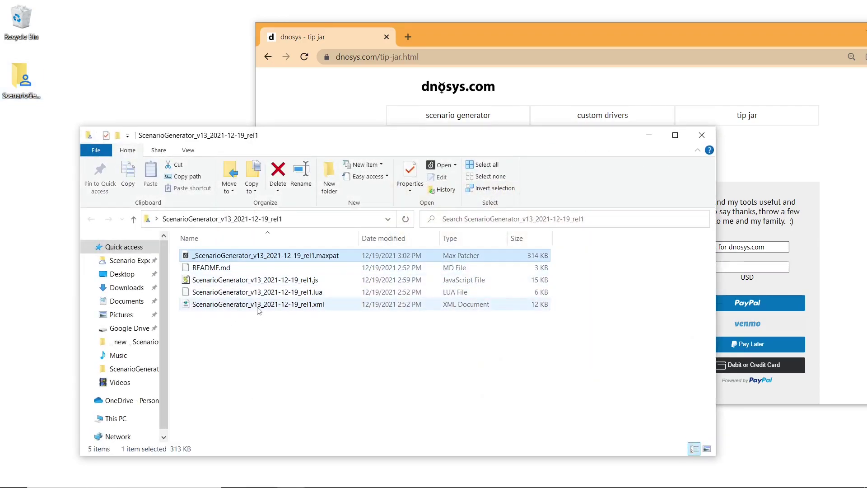
pyautogui.keyDown('shift'); pyautogui.click(258, 305); pyautogui.keyUp('shift')
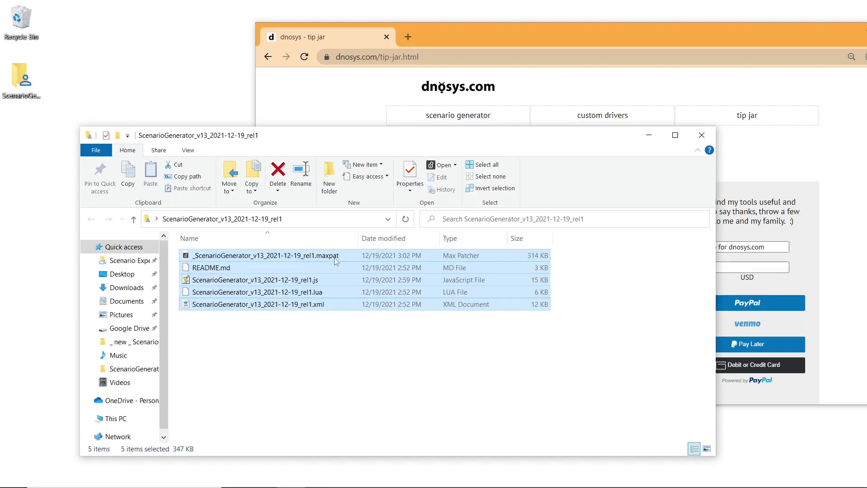
pyautogui.click(350, 336)
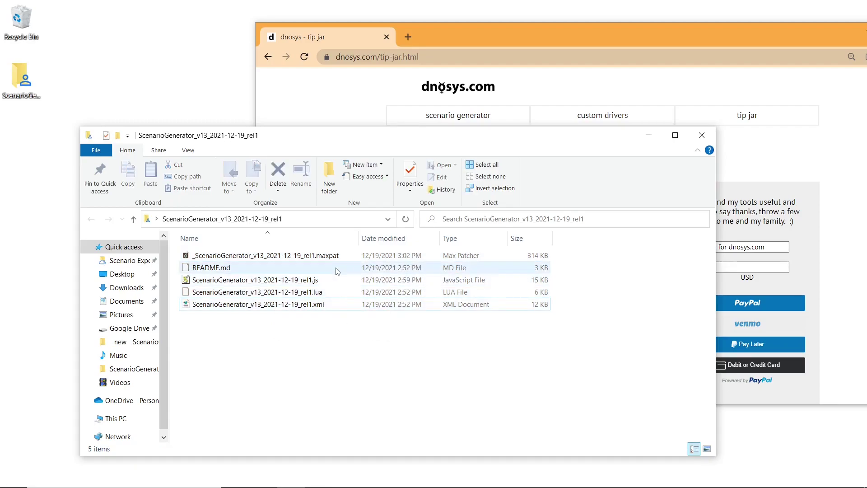
pyautogui.click(331, 257)
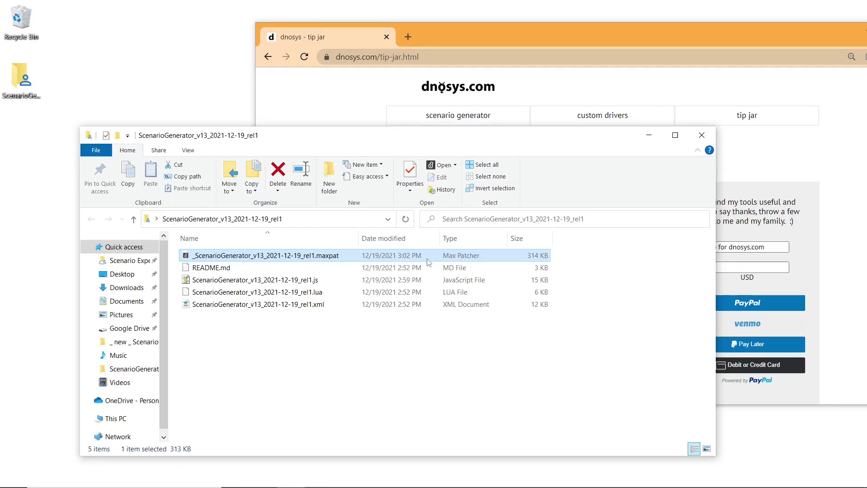
# Load cycling74.com and go to the Max downloads page.
pyautogui.click(421, 44)
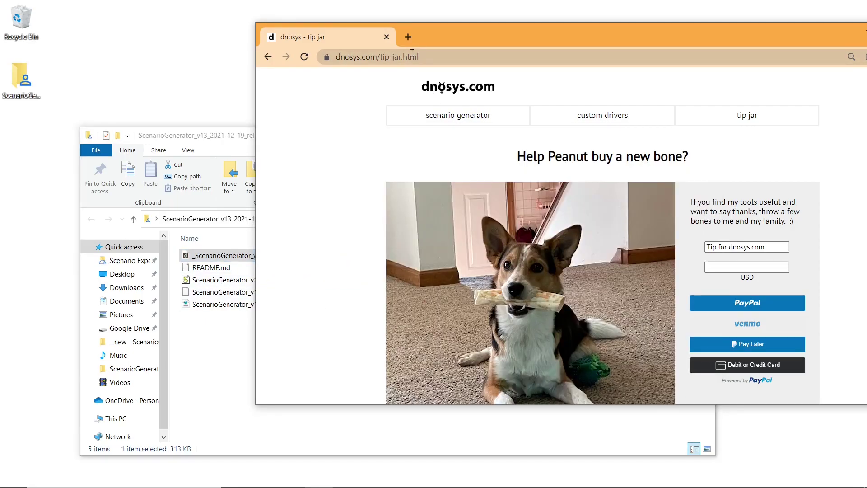
pyautogui.click(410, 64)
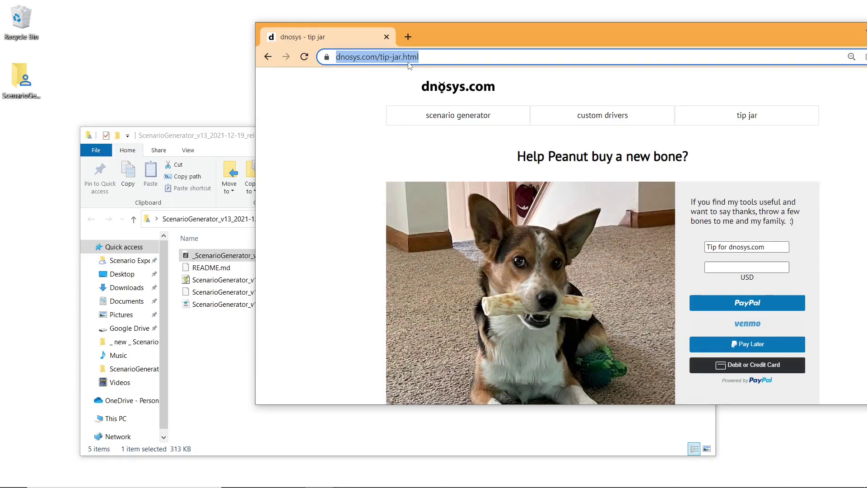
pyautogui.write('cycling74.com')
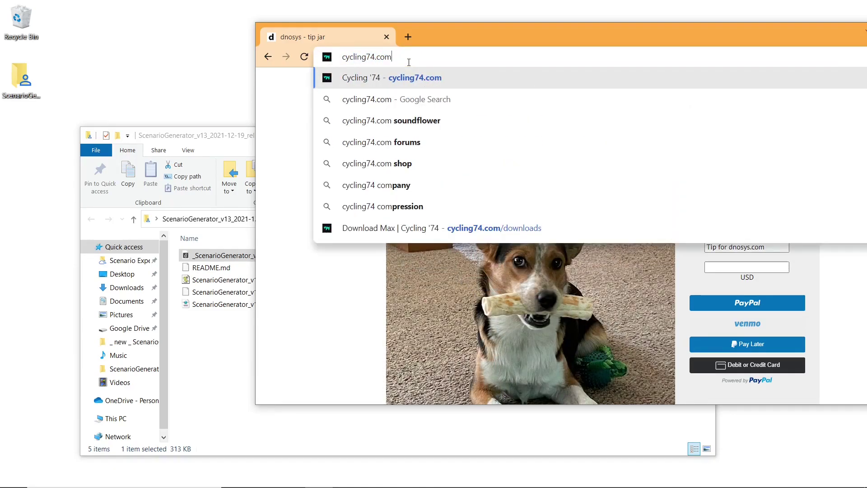
pyautogui.press('Return')
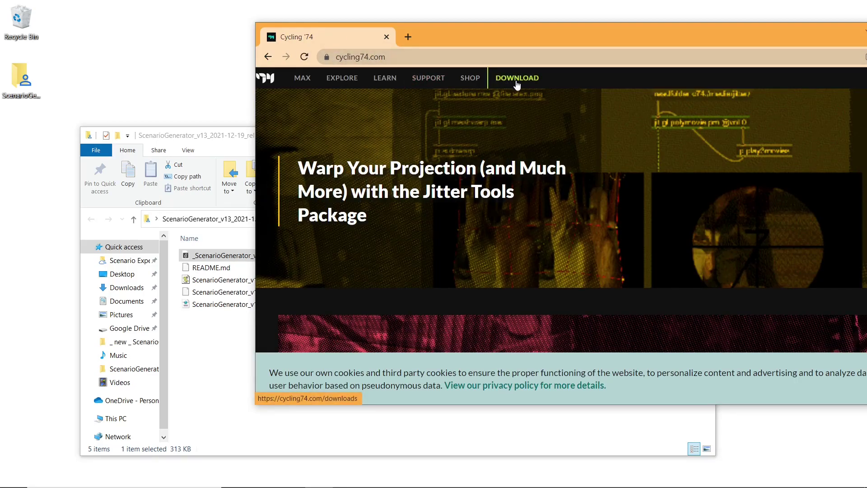
pyautogui.click(518, 85)
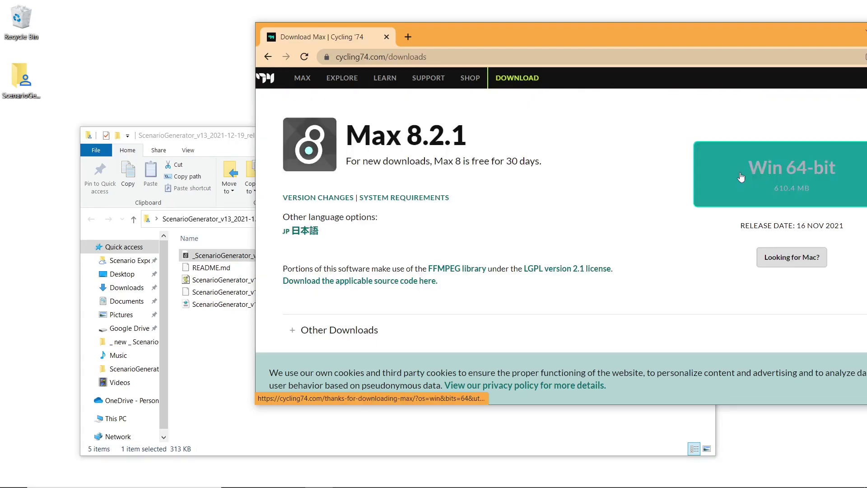
# Highlight the 'Max 8 is free for 30 days' note, then close the browser.
pyautogui.moveTo(665, 40); pyautogui.dragTo(498, 39)
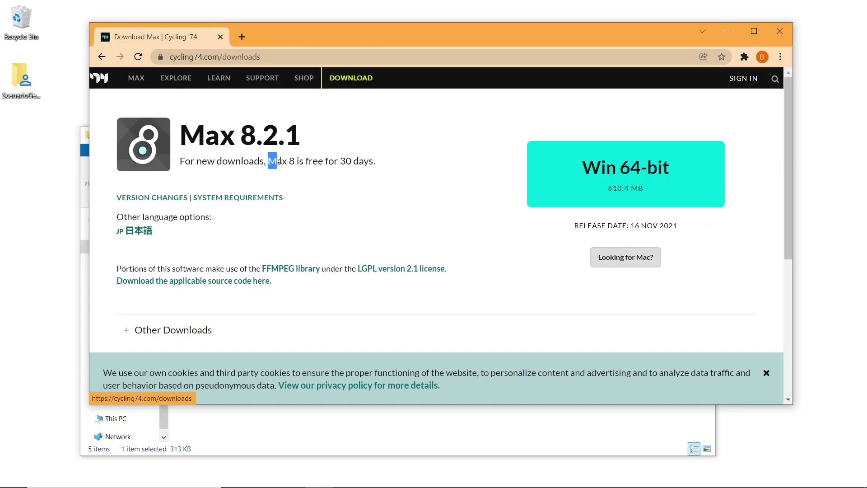
pyautogui.moveTo(268, 161); pyautogui.dragTo(388, 174)
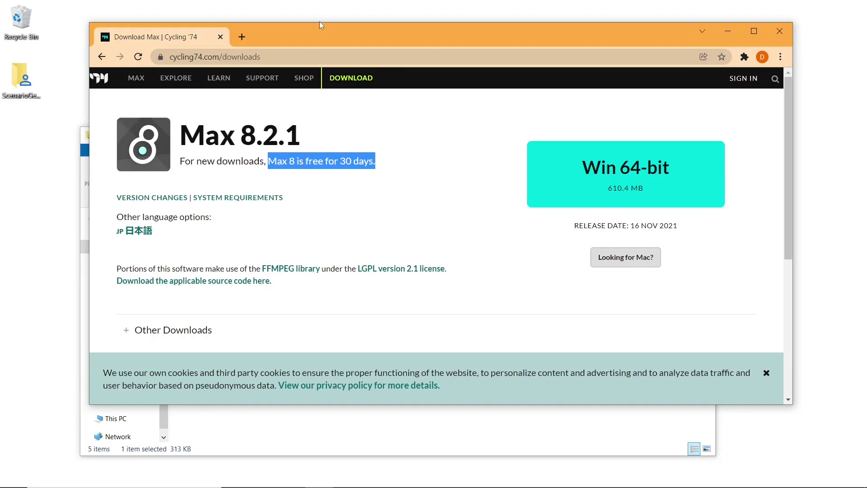
pyautogui.moveTo(314, 36); pyautogui.dragTo(357, 31)
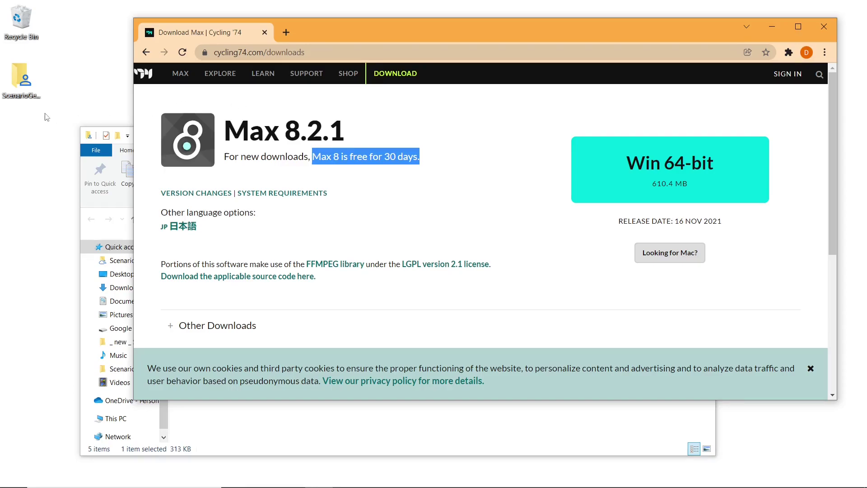
pyautogui.click(823, 29)
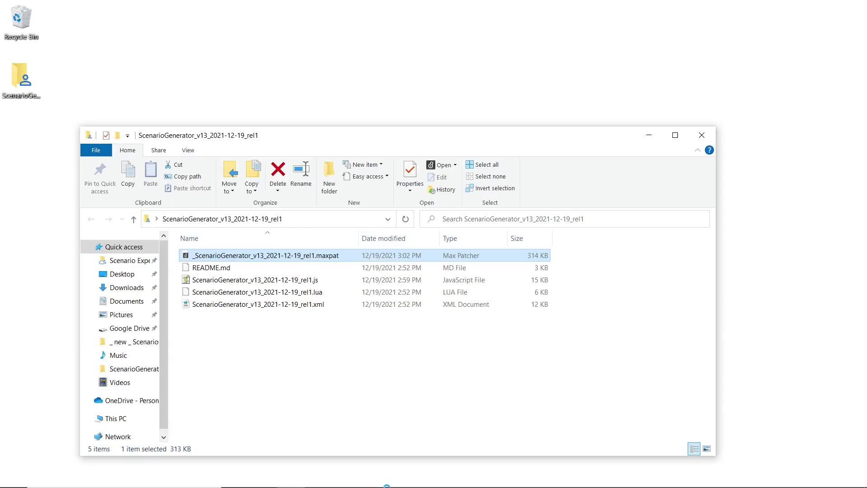
# Bring the ScenarioGenerator patcher forward, show and dismiss its help, then select Driver Name.
pyautogui.moveTo(342, 482)
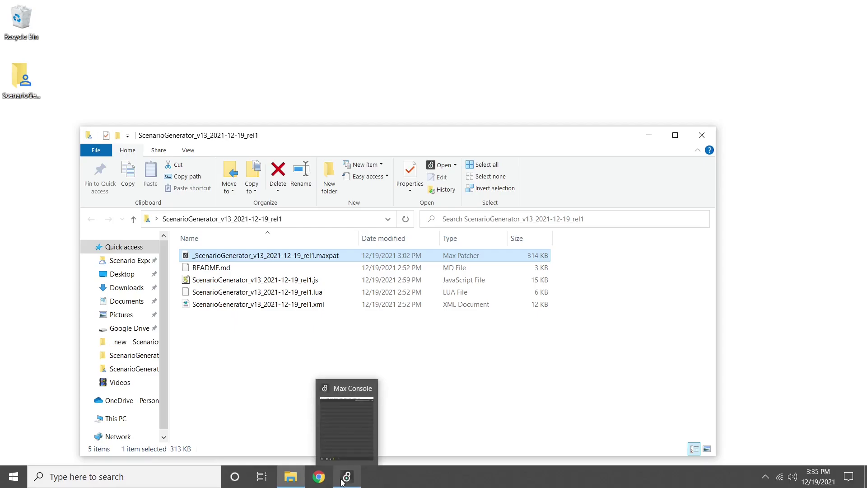
pyautogui.click(402, 416)
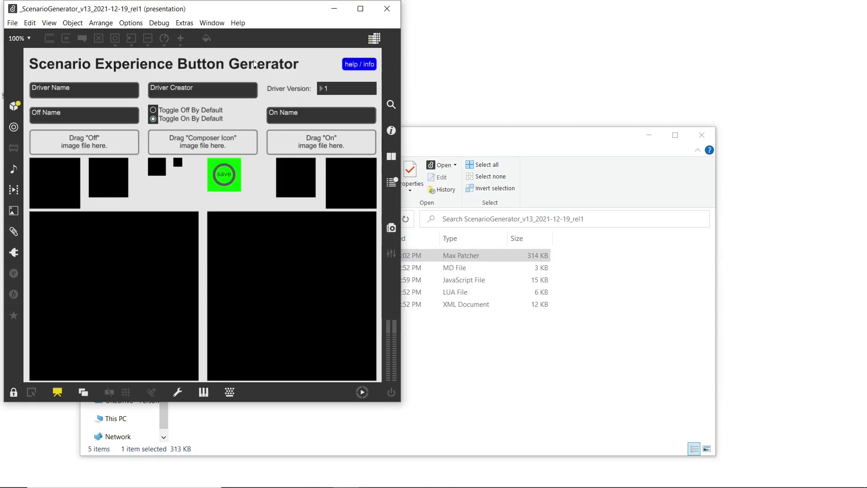
pyautogui.click(362, 69)
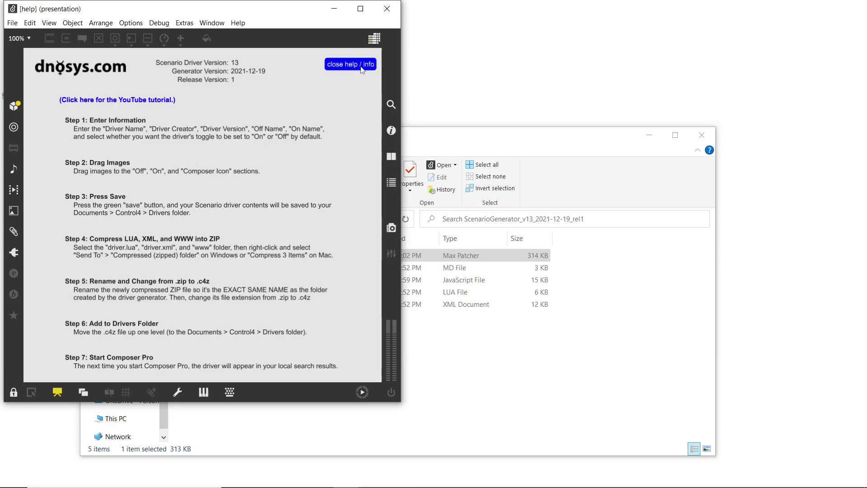
pyautogui.click(362, 68)
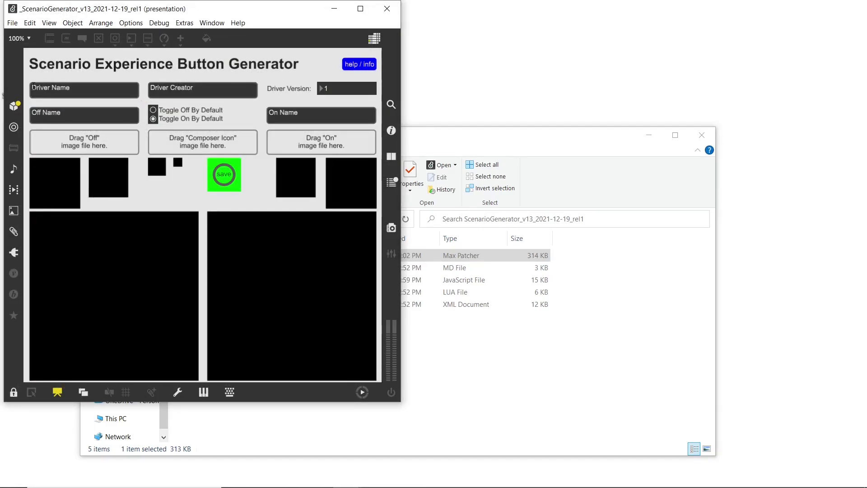
pyautogui.click(34, 87)
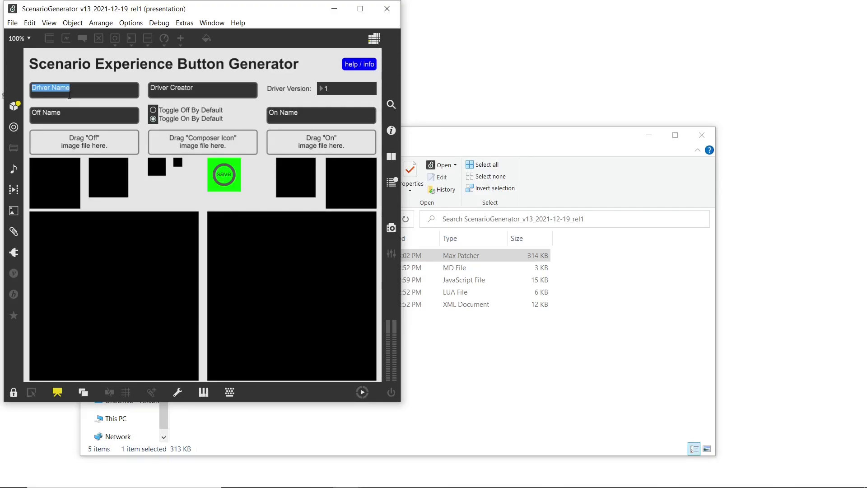
# Name the driver Peanut's Driver, enter the creator details, and set version 2.
pyautogui.click(69, 88)
pyautogui.moveTo(69, 89); pyautogui.dragTo(3, 66)
pyautogui.write("Peanut's D")
pyautogui.click(208, 90)
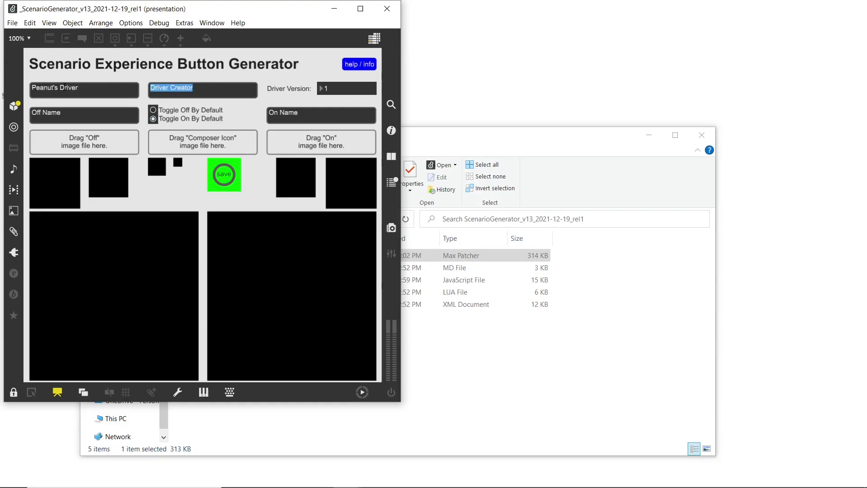
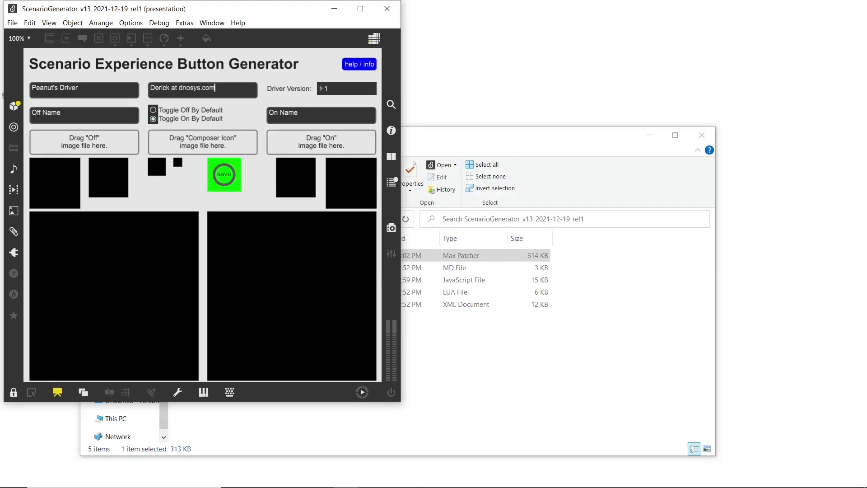
pyautogui.click(360, 91)
pyautogui.write('2')
pyautogui.press('Return')
# Name the off and on states Peanut Off and Peanut On.
pyautogui.hotkey('ctrl', 'a')
pyautogui.write('Pe')
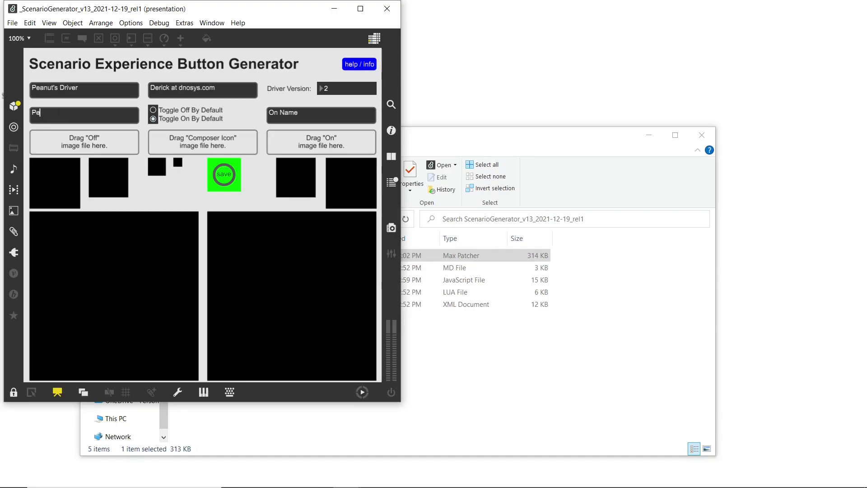
pyautogui.write('anut Off')
pyautogui.click(270, 112)
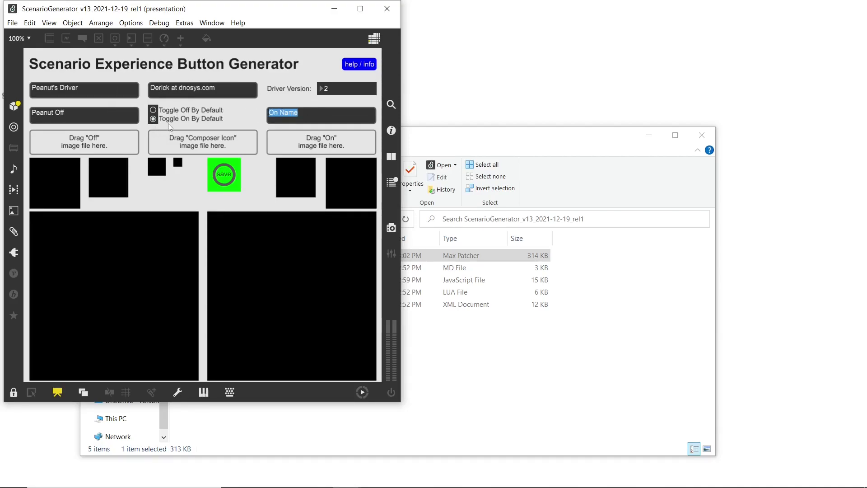
pyautogui.write('Peanut On')
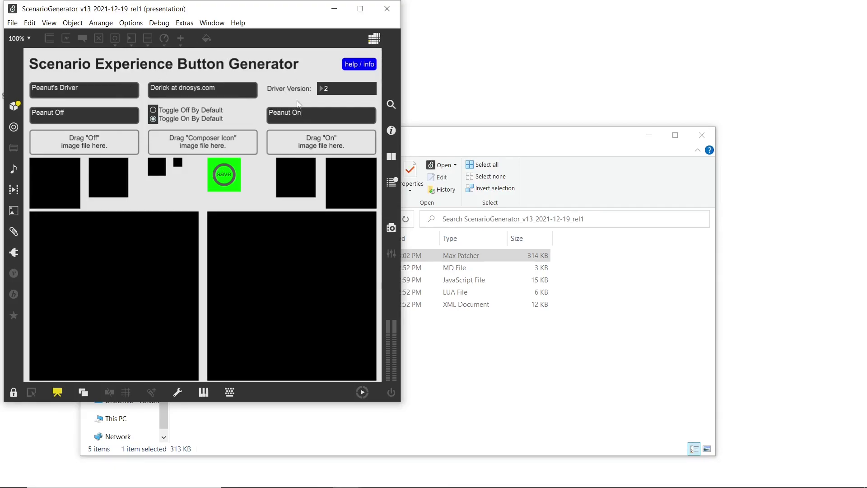
# Drag peanut_off.JPG, peanut_on.jpg and peanut_icon.png from Pictures onto the Off, On and Composer Icon slots.
pyautogui.moveTo(513, 146); pyautogui.dragTo(759, 111)
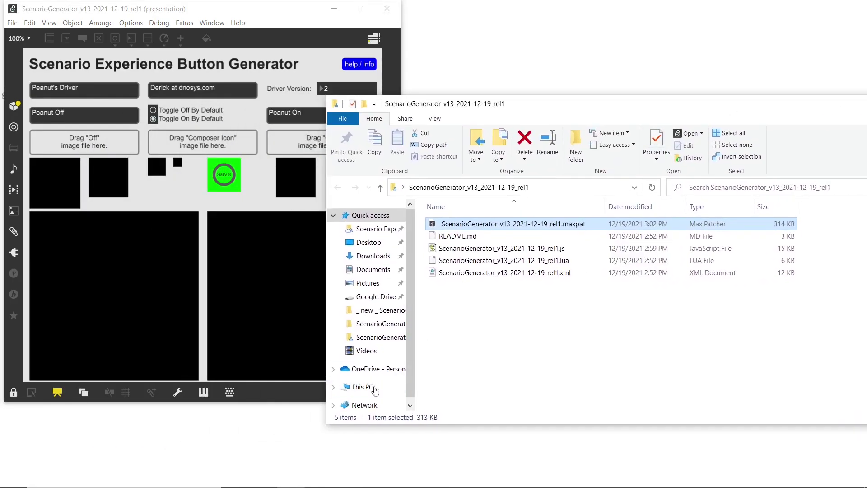
pyautogui.click(368, 283)
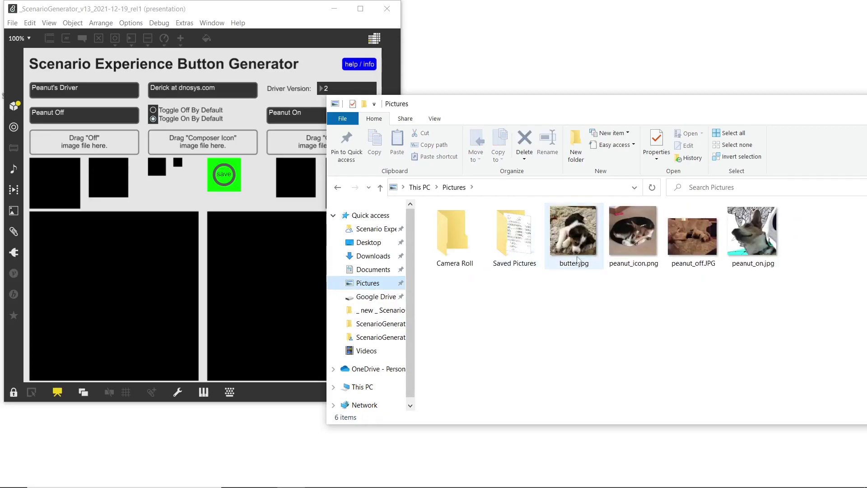
pyautogui.moveTo(707, 254); pyautogui.dragTo(106, 152)
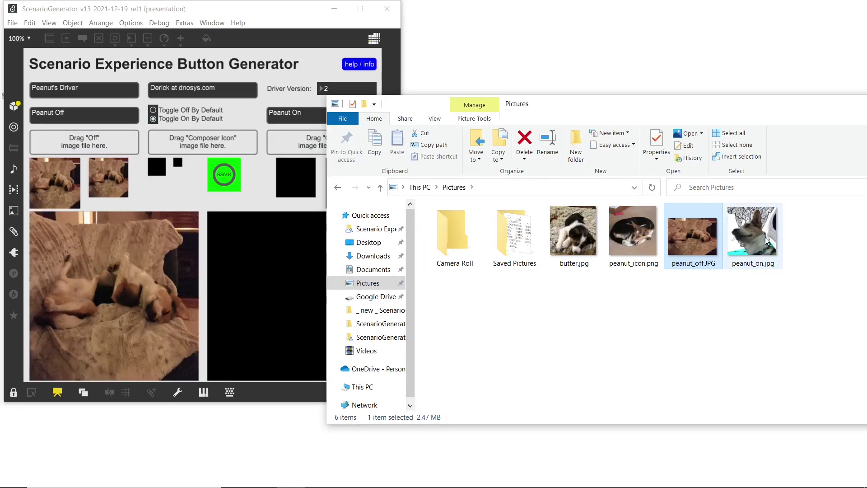
pyautogui.moveTo(766, 240); pyautogui.dragTo(304, 149)
pyautogui.moveTo(435, 108); pyautogui.dragTo(523, 84)
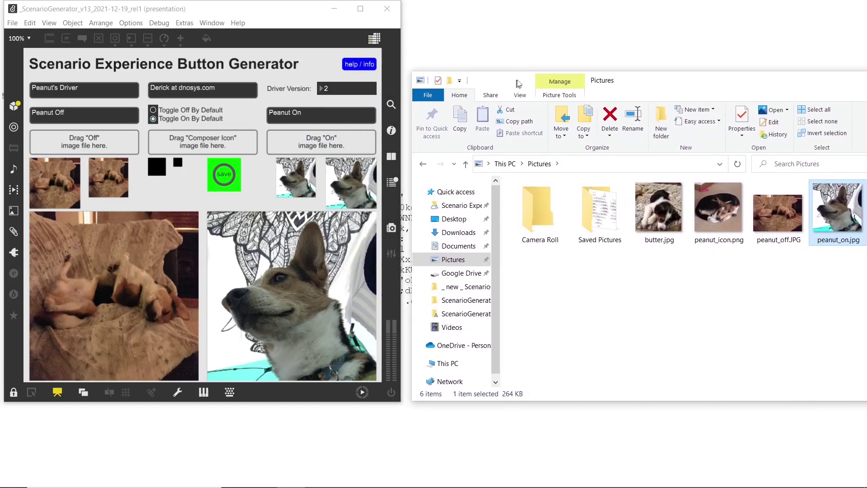
pyautogui.moveTo(727, 215); pyautogui.dragTo(193, 158)
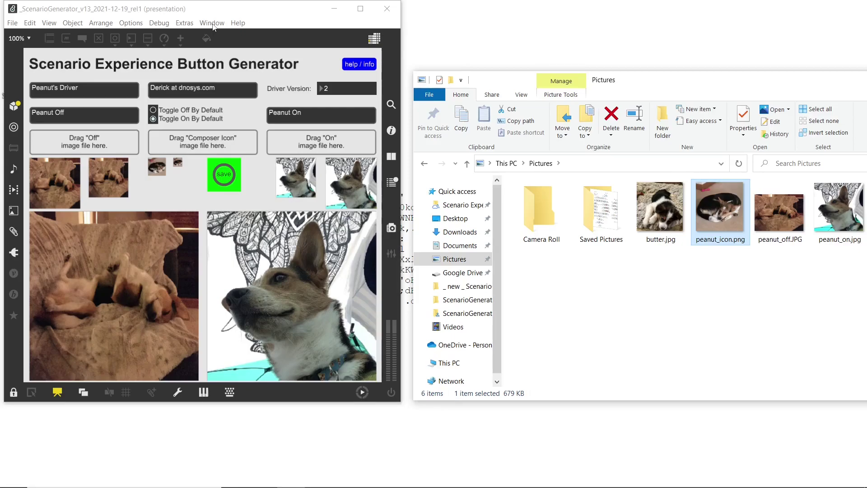
# Show the Max Console as a sidebar via Window > Sidebar Max Console.
pyautogui.click(212, 26)
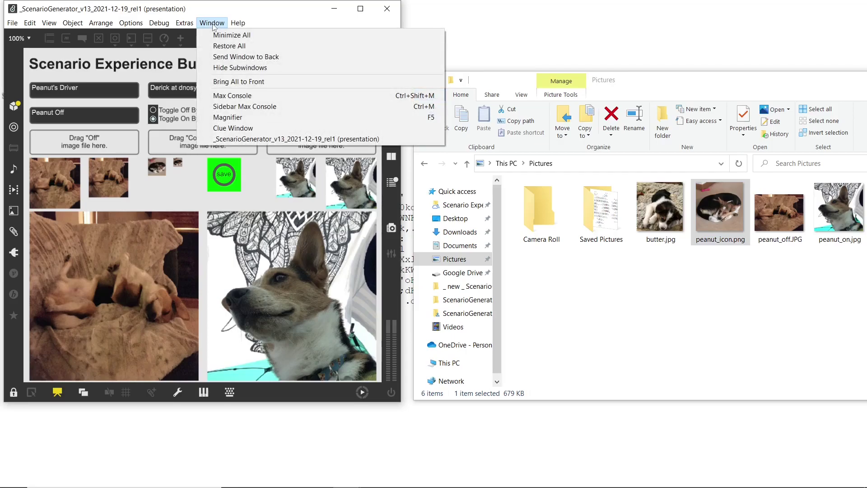
pyautogui.click(239, 108)
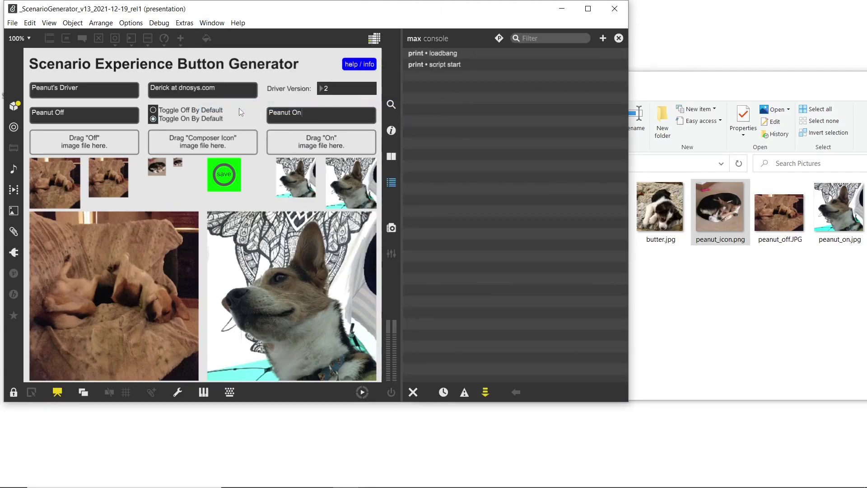
pyautogui.click(455, 56)
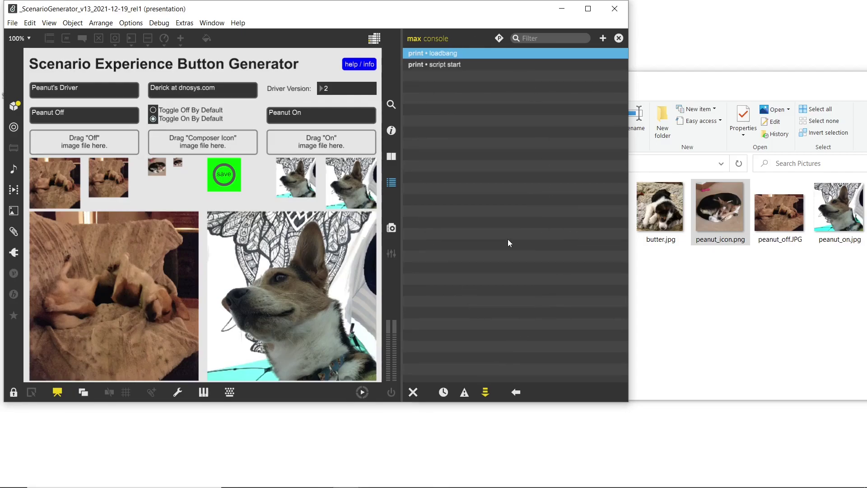
pyautogui.press('super')
pyautogui.write('notepad')
pyautogui.press('Return')
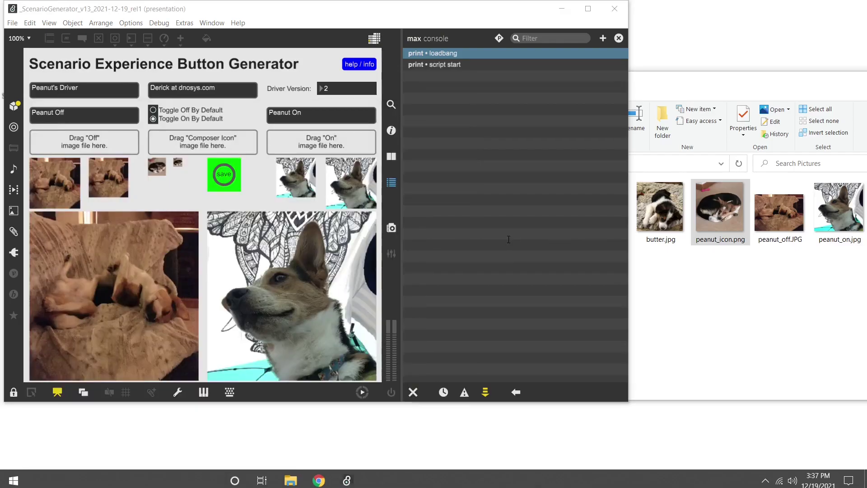
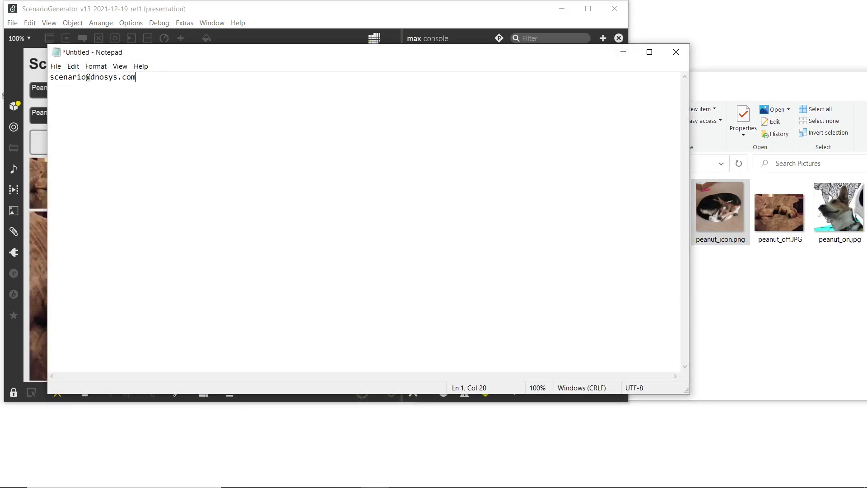
pyautogui.press('super+a')
pyautogui.click(475, 242)
pyautogui.hotkey('ctrl', 'a')
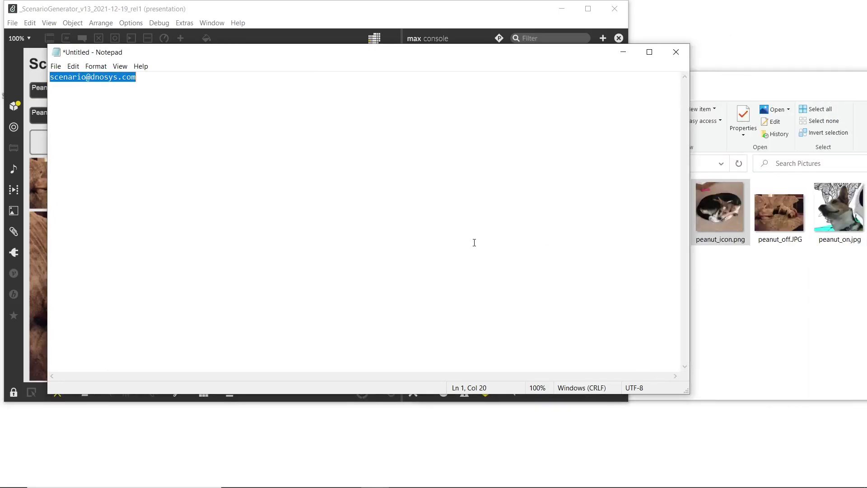
pyautogui.scroll(20, 475, 242)
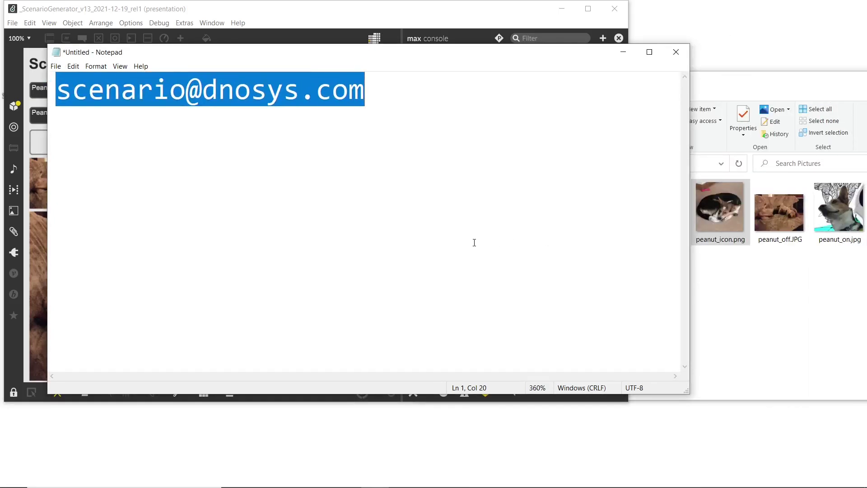
pyautogui.click(453, 135)
pyautogui.moveTo(425, 54); pyautogui.dragTo(634, 238)
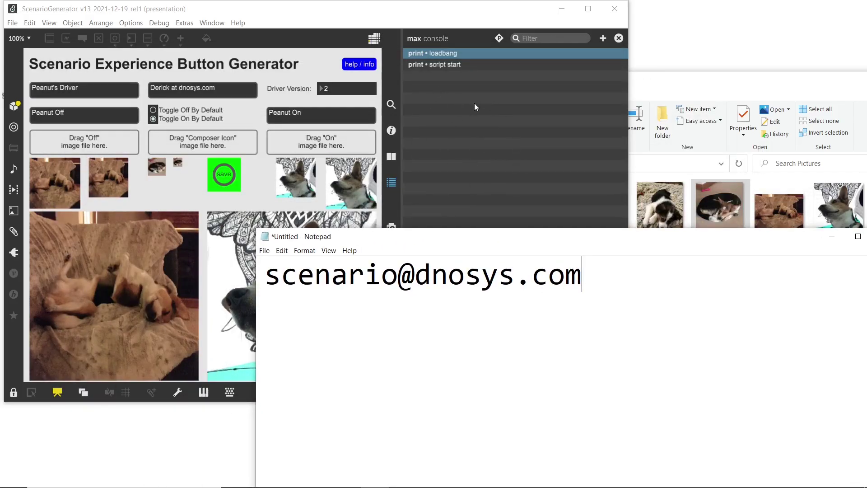
pyautogui.moveTo(542, 238); pyautogui.dragTo(296, 252)
pyautogui.click(636, 251)
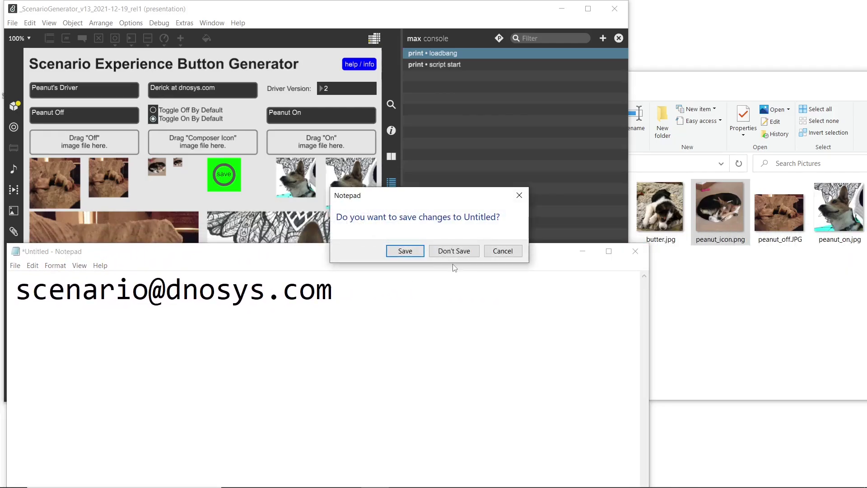
pyautogui.click(454, 250)
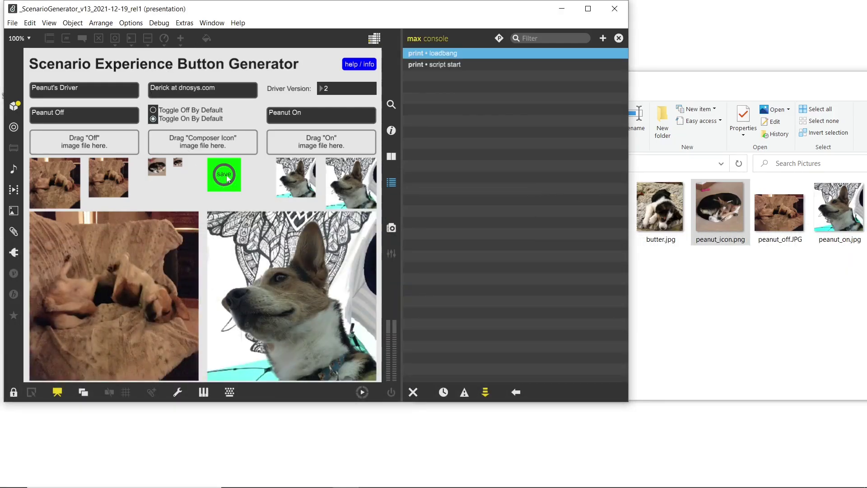
# Generate Peanut's Driver with Save until the console prints createDriverComplete, then bring Explorer forward.
pyautogui.click(228, 178)
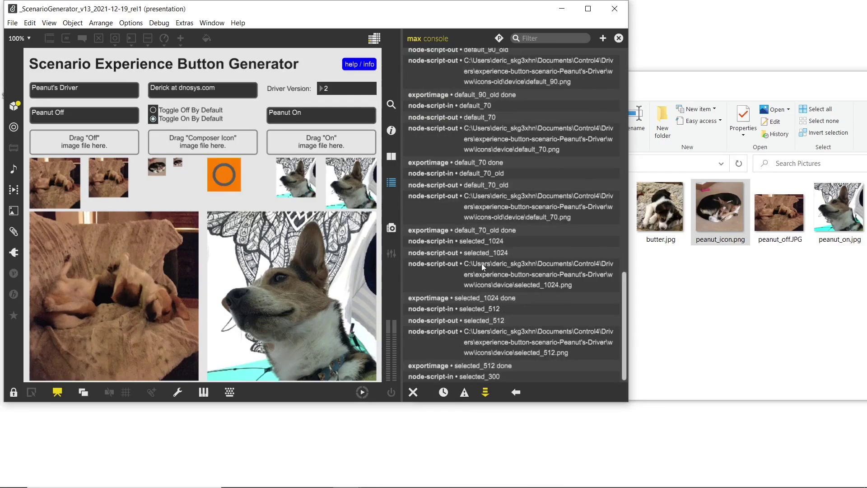
pyautogui.click(470, 377)
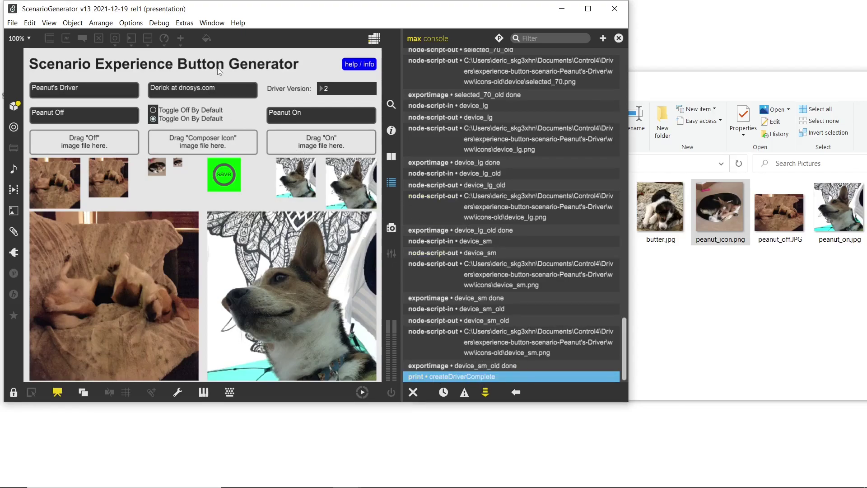
pyautogui.click(659, 330)
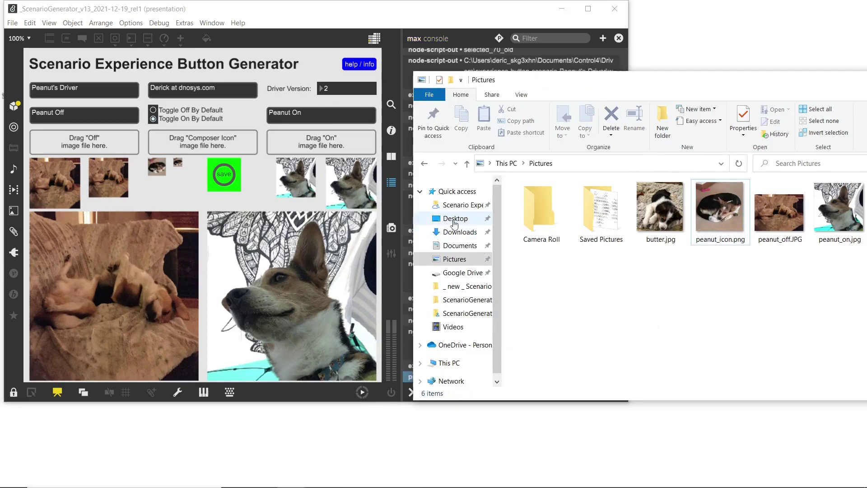
# Go through Documents > Control4 > Drivers into experience-button-scenario-Peanut's-Driver and open driver.xml.
pyautogui.click(456, 246)
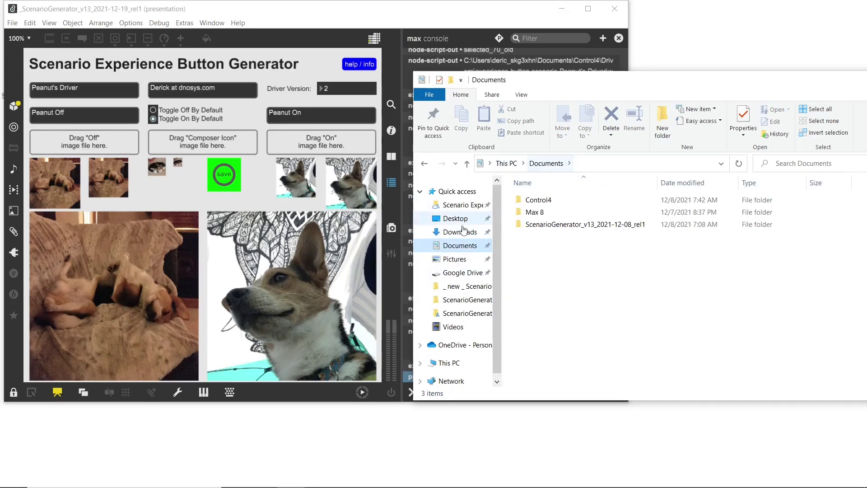
pyautogui.doubleClick(541, 203)
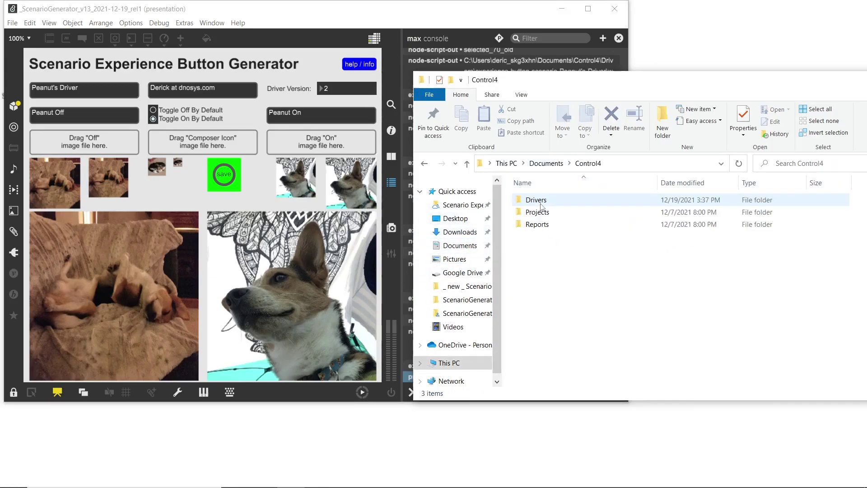
pyautogui.doubleClick(536, 201)
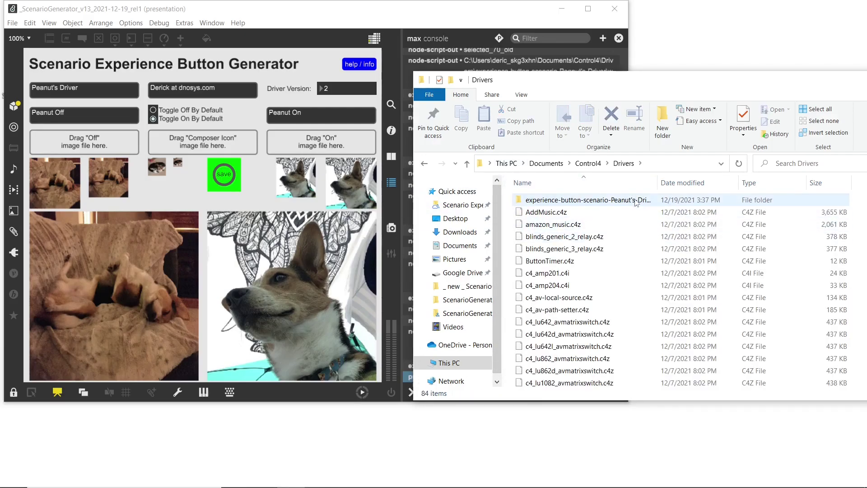
pyautogui.click(560, 203)
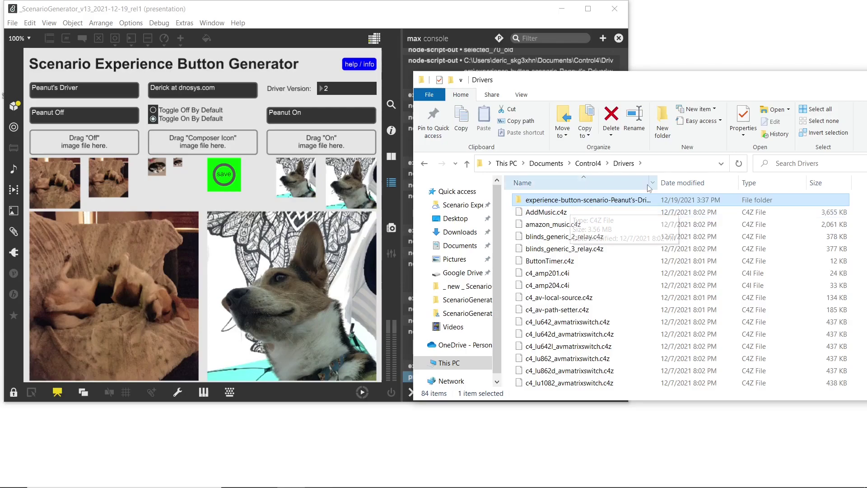
pyautogui.click(572, 202)
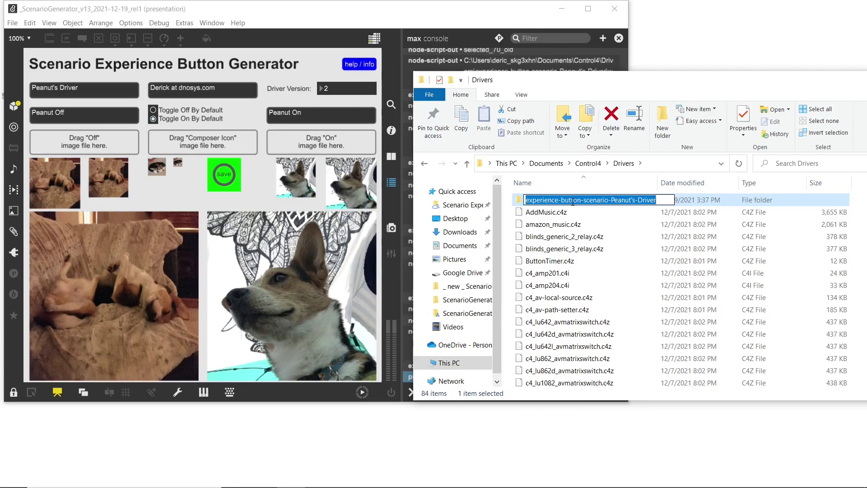
pyautogui.click(669, 213)
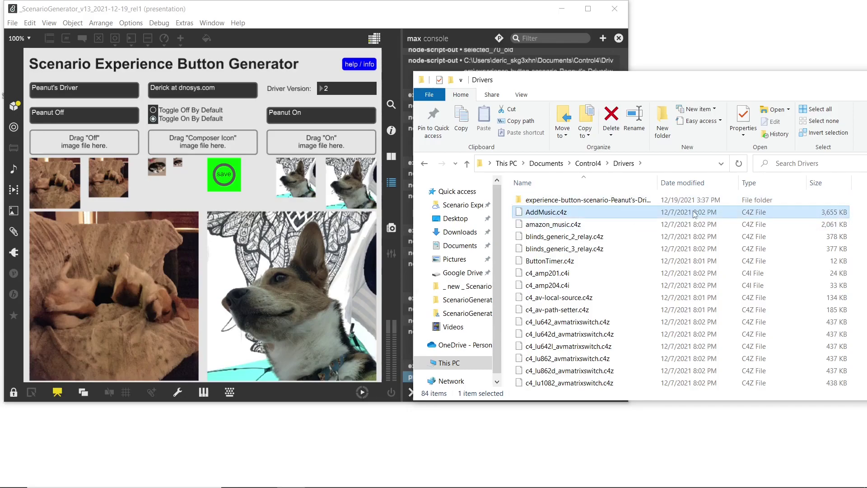
pyautogui.doubleClick(682, 200)
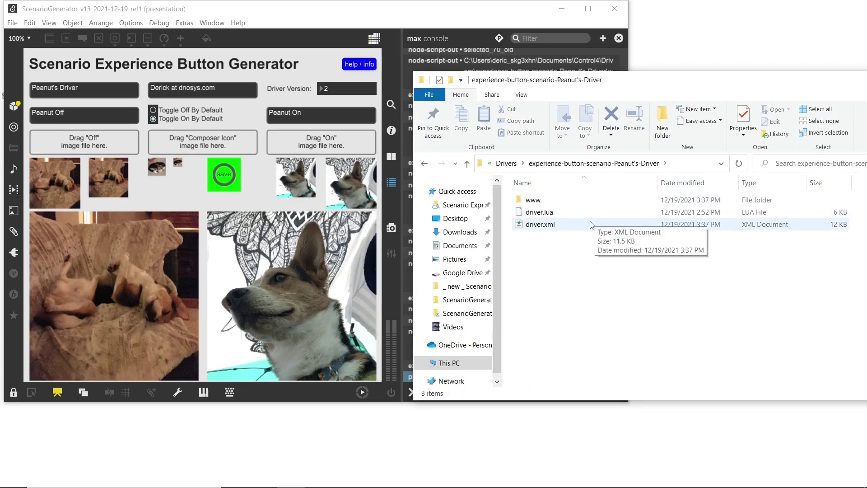
pyautogui.doubleClick(591, 225)
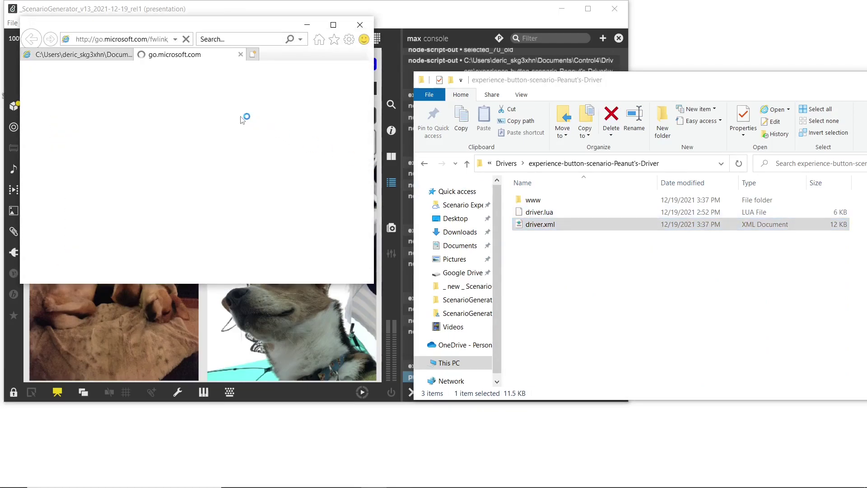
# Close the Edge download tab and highlight driver.xml's 12/19/2021 15:37 modified date.
pyautogui.click(240, 54)
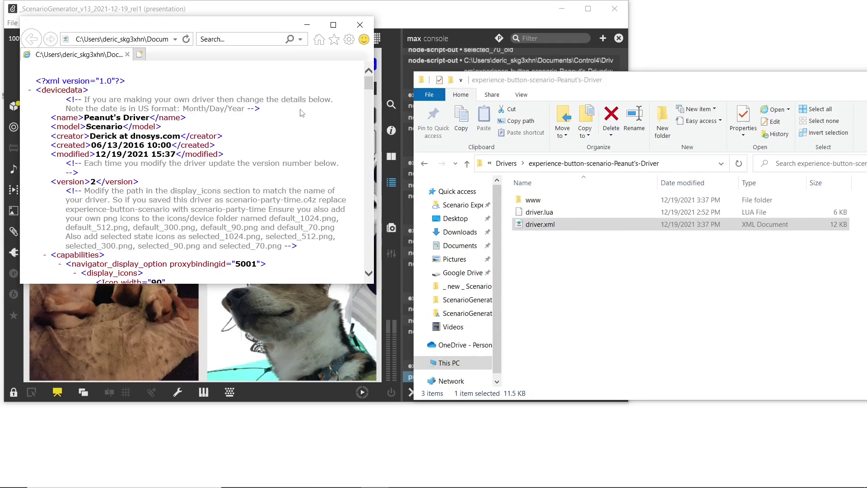
pyautogui.moveTo(96, 155); pyautogui.dragTo(185, 155)
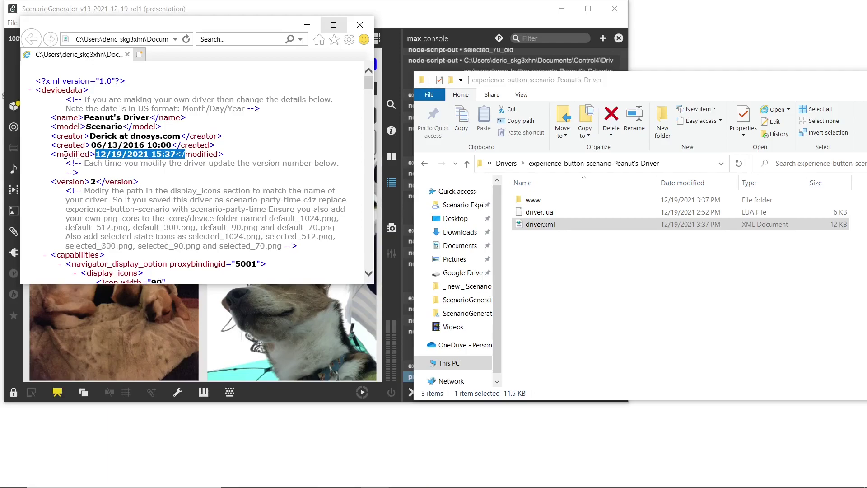
pyautogui.click(360, 24)
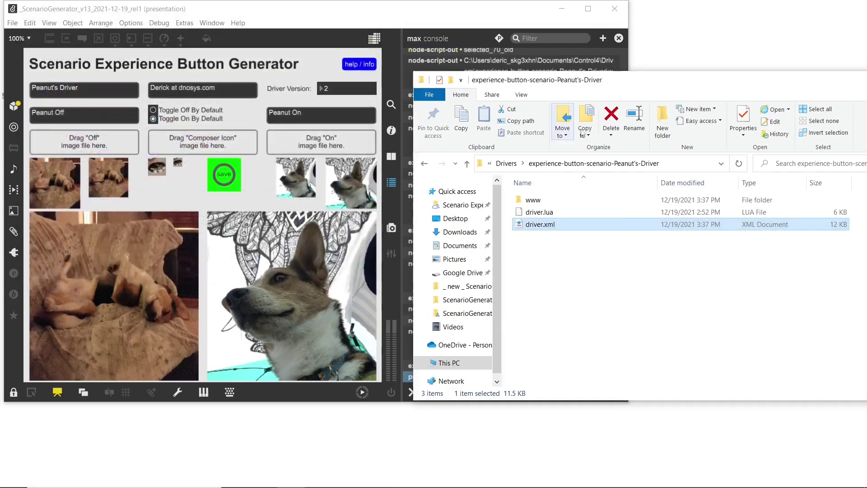
pyautogui.doubleClick(544, 200)
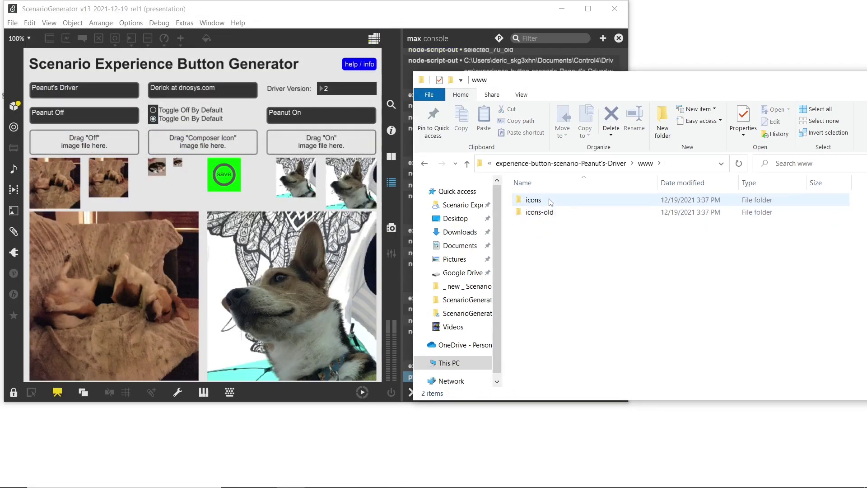
pyautogui.doubleClick(548, 199)
pyautogui.doubleClick(550, 220)
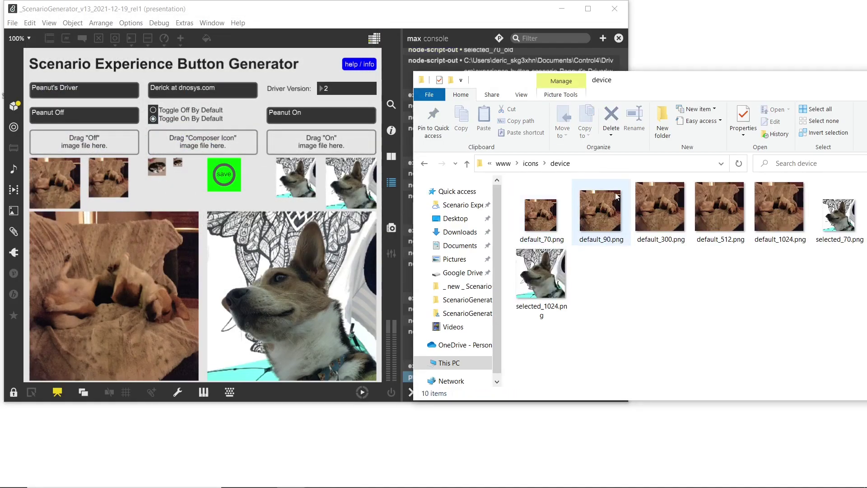
pyautogui.moveTo(688, 79); pyautogui.dragTo(554, 86)
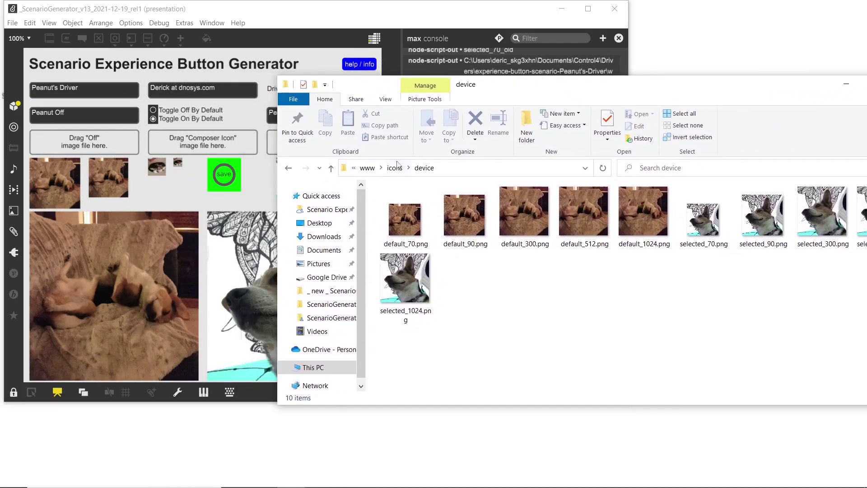
pyautogui.click(367, 167)
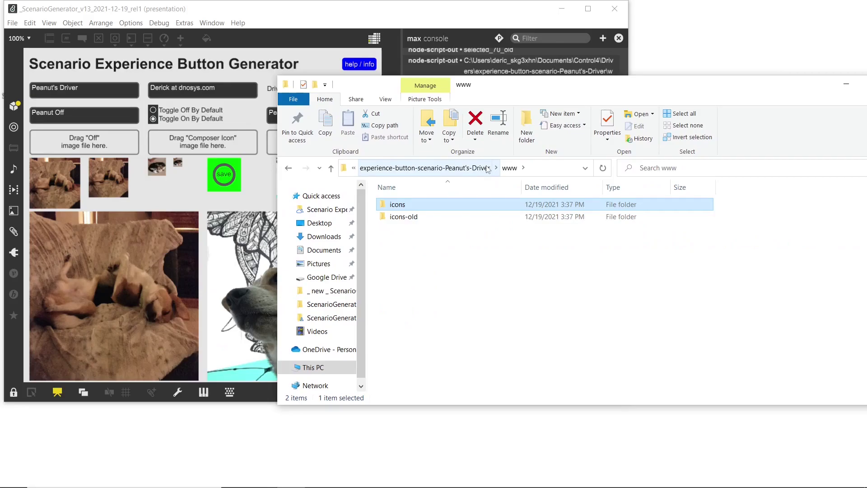
pyautogui.click(490, 168)
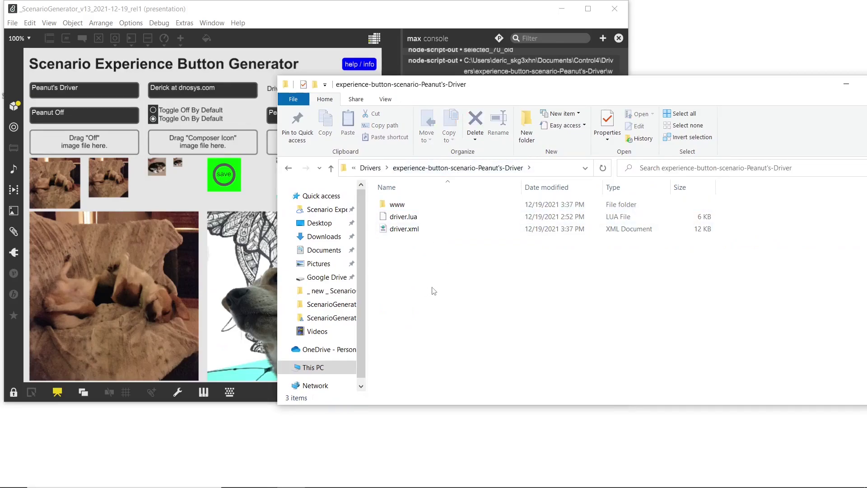
# Compress www, driver.lua and driver.xml together into a zip archive.
pyautogui.moveTo(412, 237); pyautogui.dragTo(392, 202)
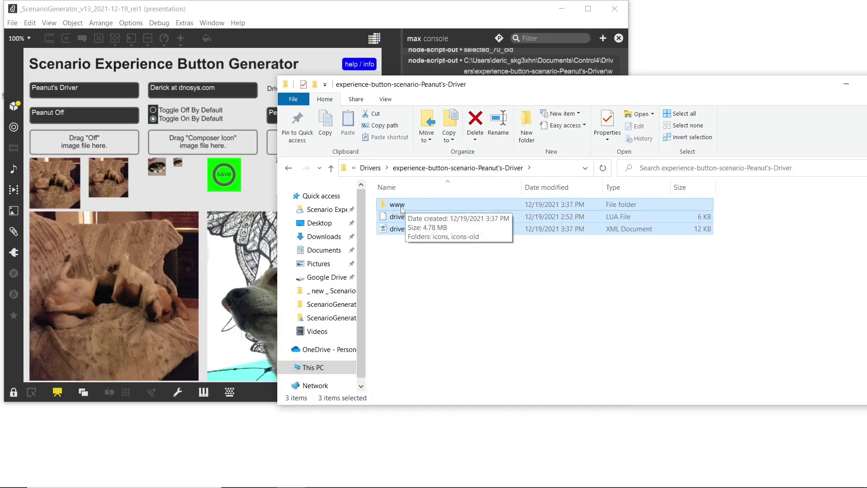
pyautogui.rightClick(406, 208)
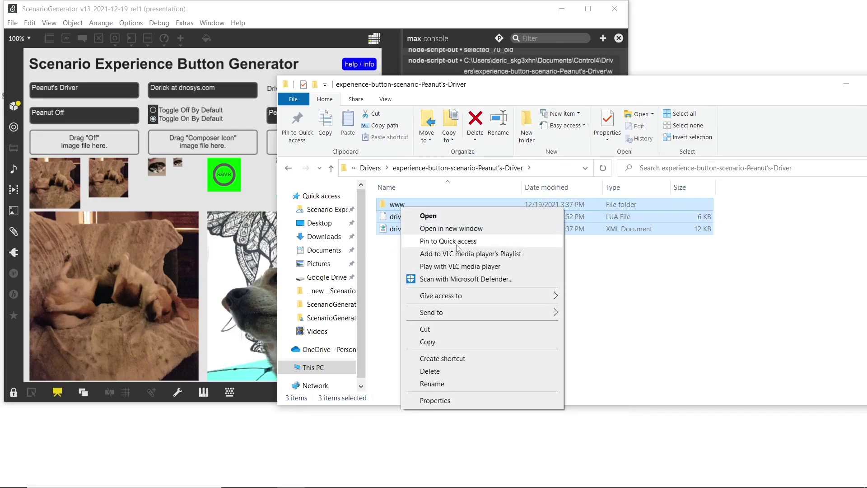
pyautogui.moveTo(460, 316)
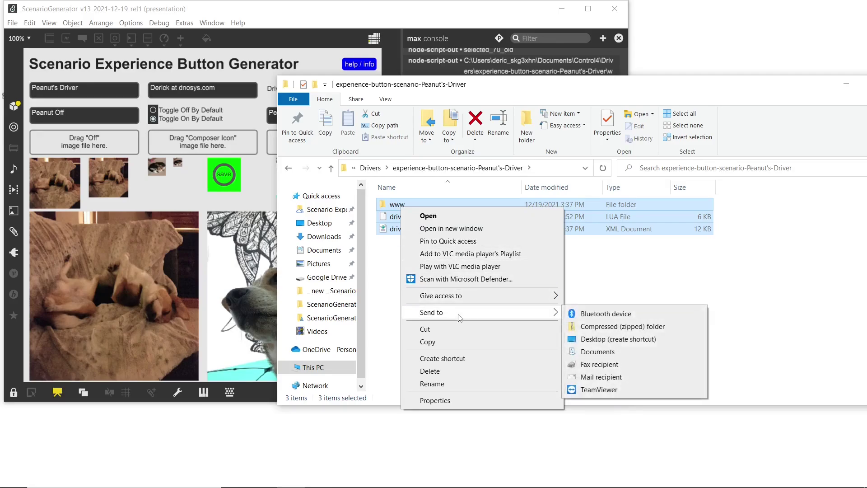
pyautogui.click(631, 327)
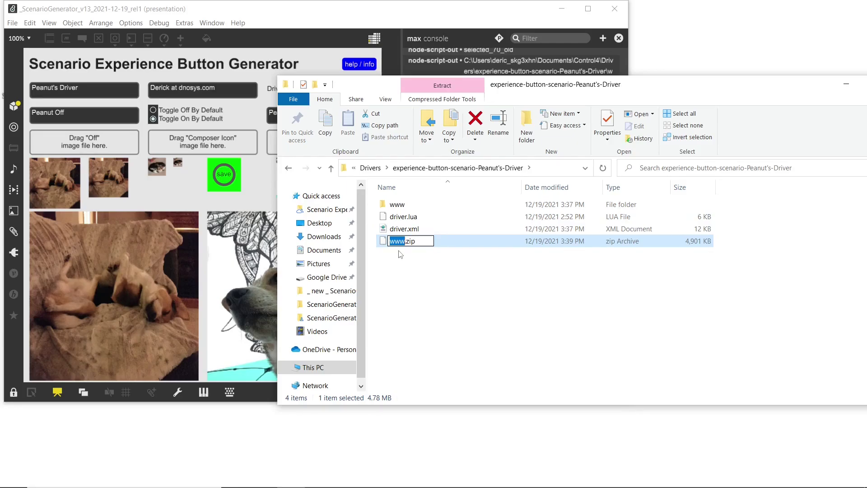
# Rename the zip to experience-button-scenario-Peanut's-Driver.c4z and accept the extension change.
pyautogui.write("experience-button-scenario-Peanut's-Driver")
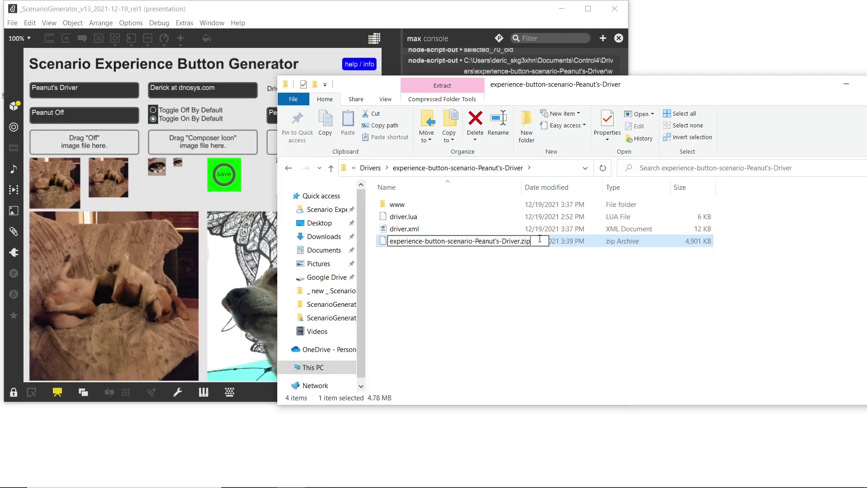
pyautogui.press('BackSpace')
pyautogui.press('BackSpace')
pyautogui.press('BackSpace')
pyautogui.write('c4z')
pyautogui.press('Return')
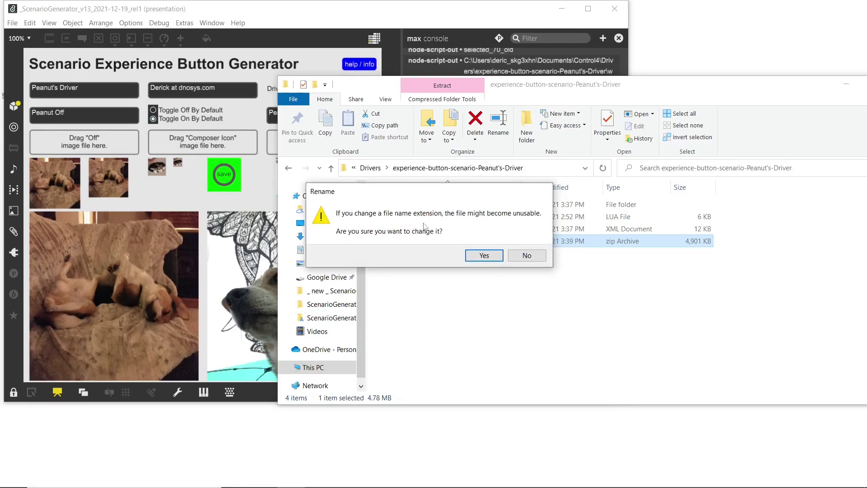
pyautogui.click(483, 259)
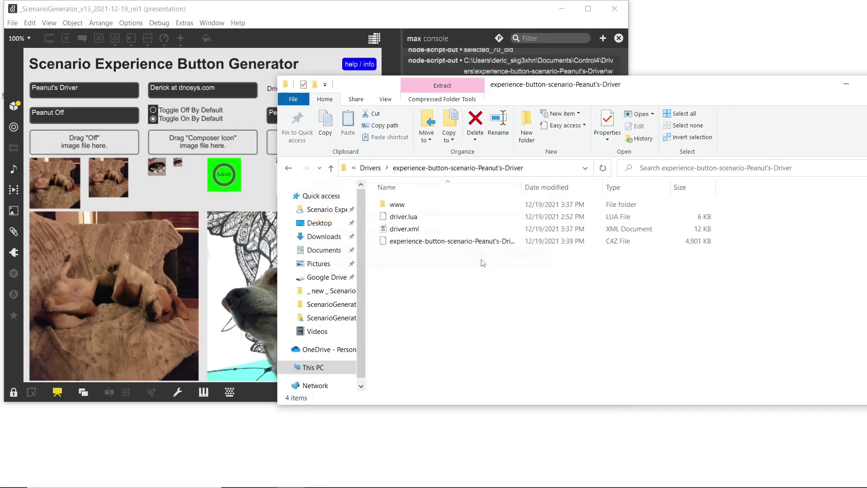
pyautogui.click(506, 241)
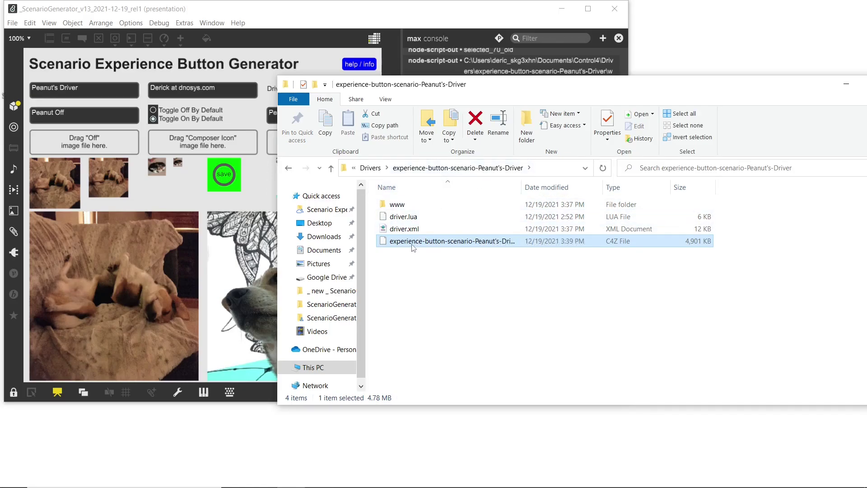
# Move the .c4z file up into the Control4 Drivers folder and locate it there.
pyautogui.moveTo(406, 244); pyautogui.dragTo(372, 171)
pyautogui.click(370, 168)
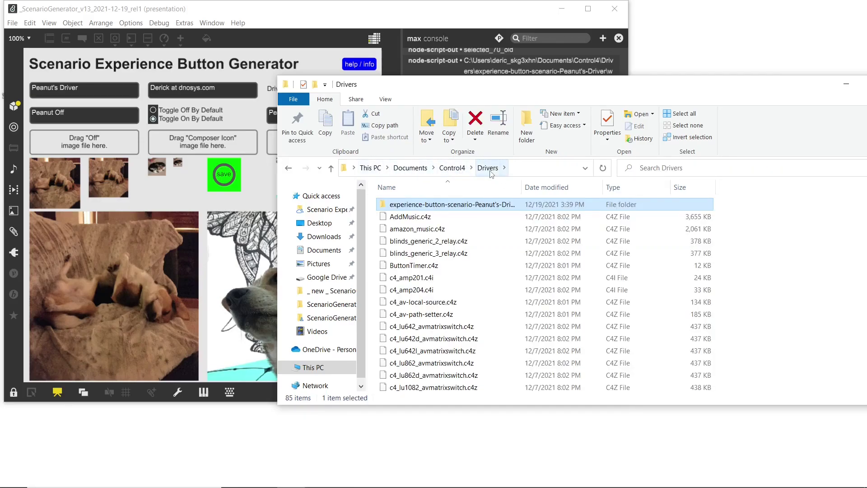
pyautogui.scroll(-10, 439, 232)
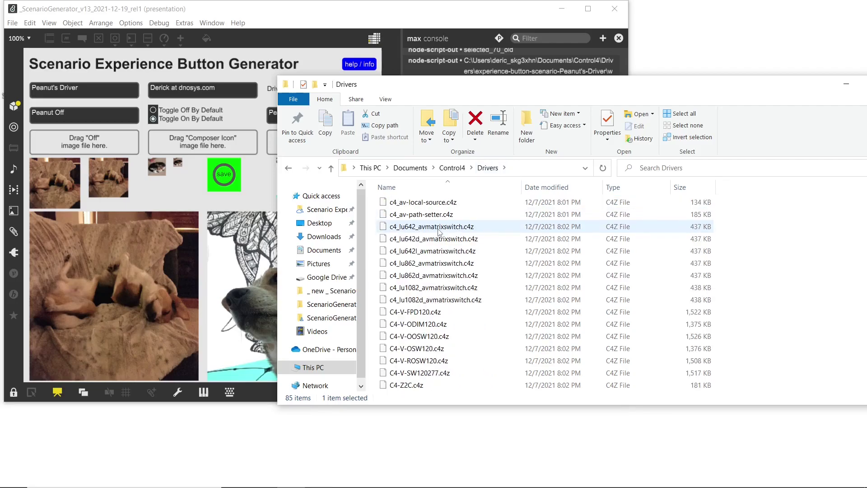
pyautogui.click(445, 289)
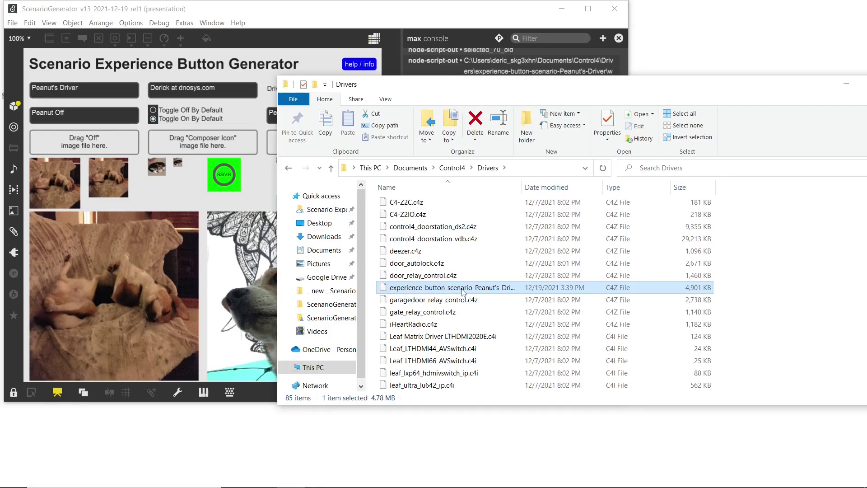
# Widen the Name column and select experience-button-scenario-Peanut's-Driver.c4z among the drivers.
pyautogui.click(518, 187)
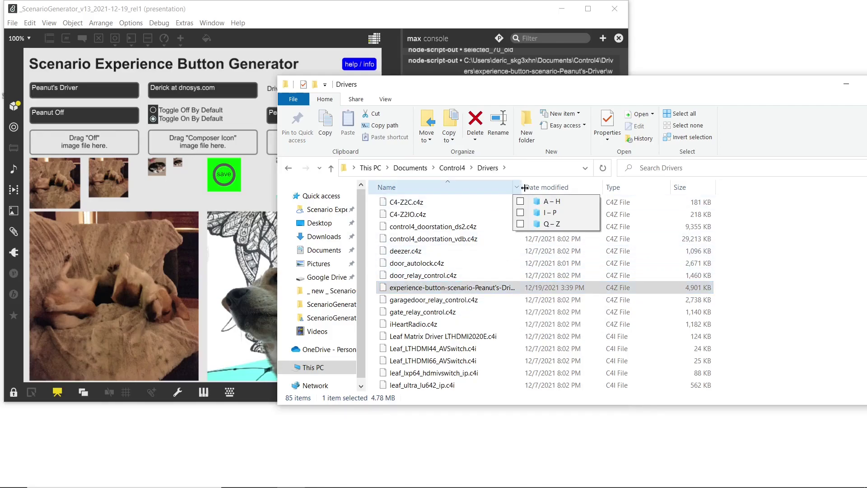
pyautogui.moveTo(525, 188); pyautogui.dragTo(577, 188)
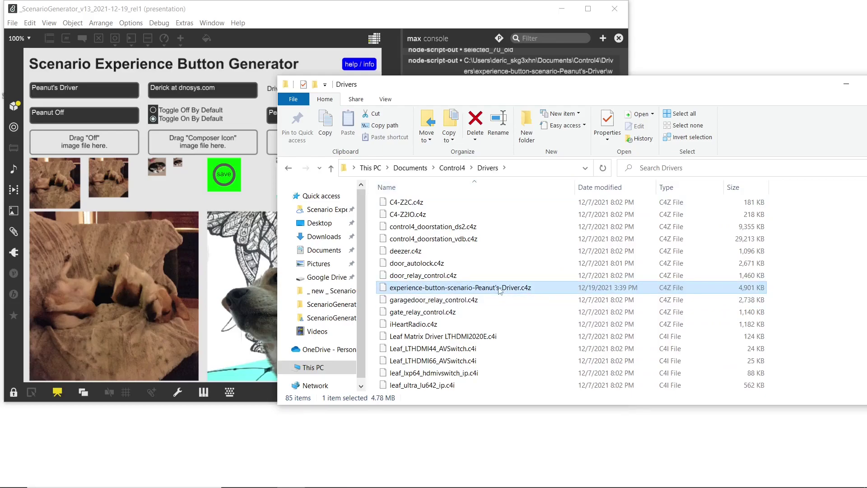
pyautogui.scroll(7, 520, 289)
pyautogui.click(493, 205)
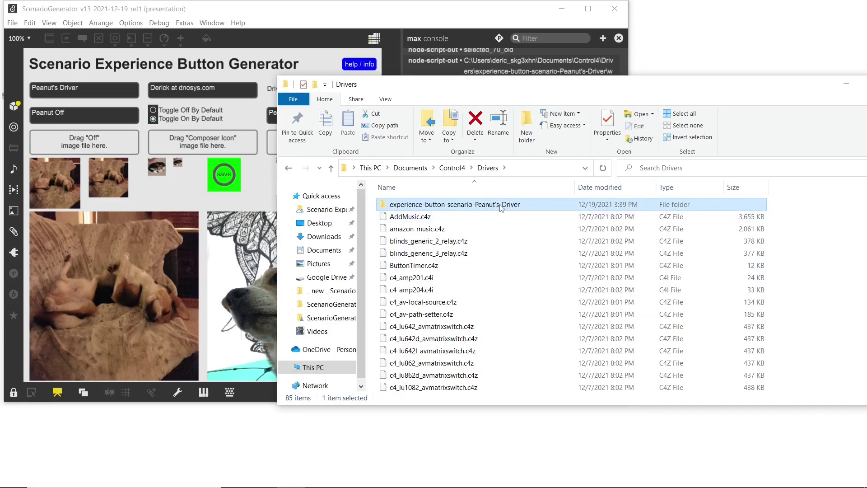
pyautogui.scroll(-9, 499, 217)
pyautogui.click(494, 251)
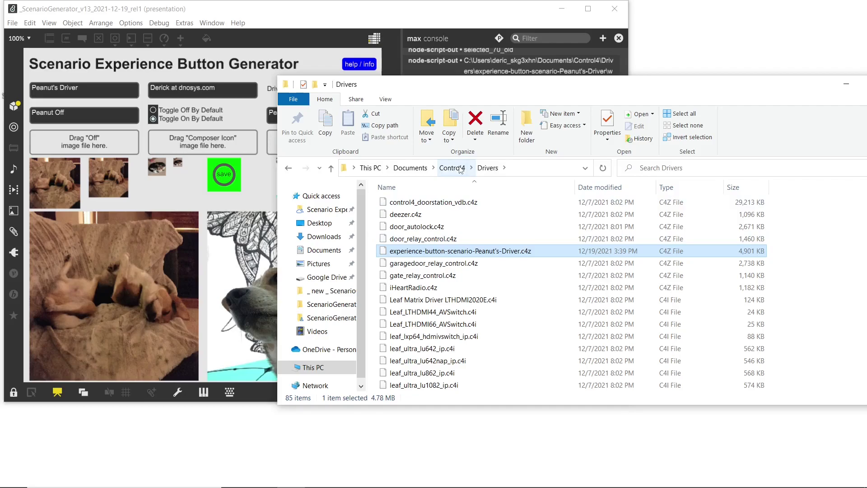
# Launch Composer Pro 3.2.4 and connect to the local CozyLane controller at 192.168.1.10.
pyautogui.moveTo(361, 487)
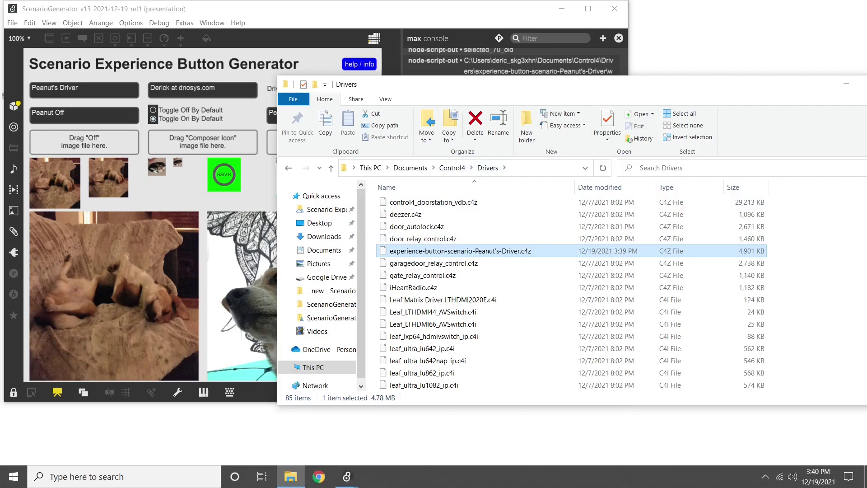
pyautogui.press('super')
pyautogui.write('composer')
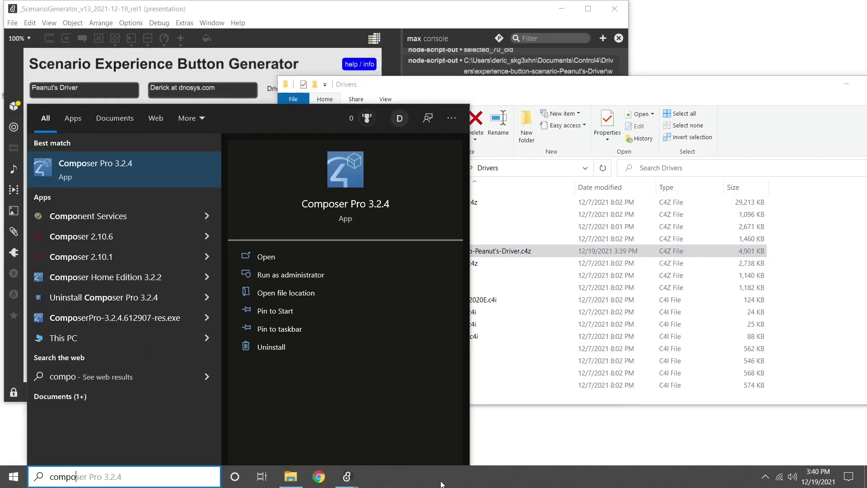
pyautogui.press('Return')
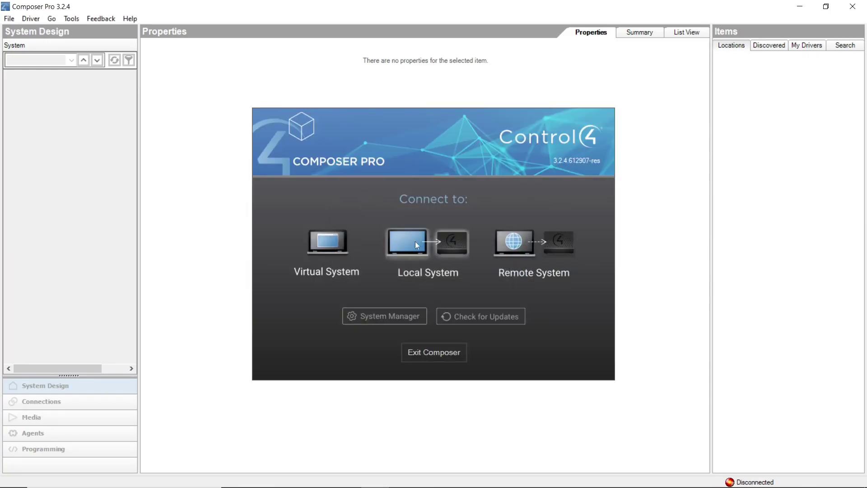
pyautogui.click(436, 253)
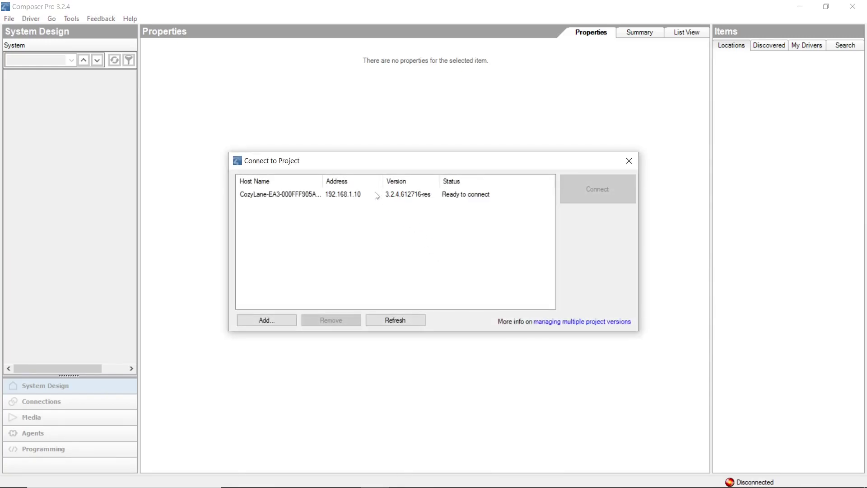
pyautogui.click(376, 194)
pyautogui.click(571, 188)
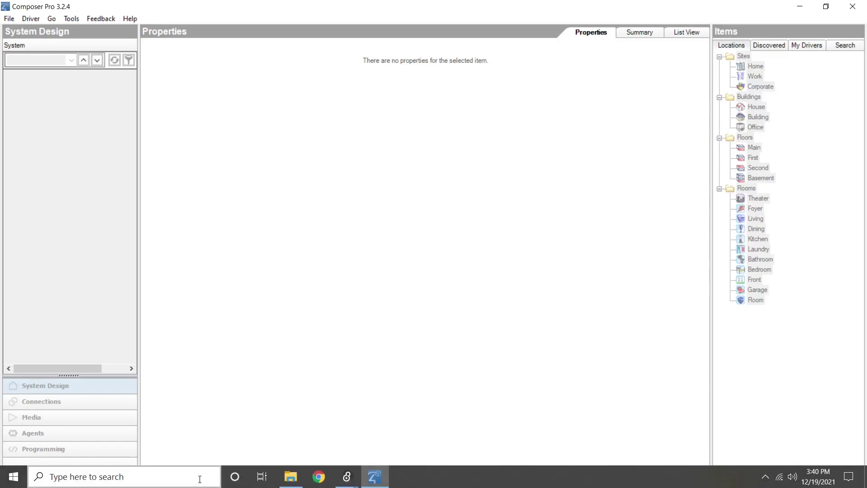
# Collapse all rooms under the Main floor and open the Living/Kitchen room's Audio Video devices.
pyautogui.click(291, 477)
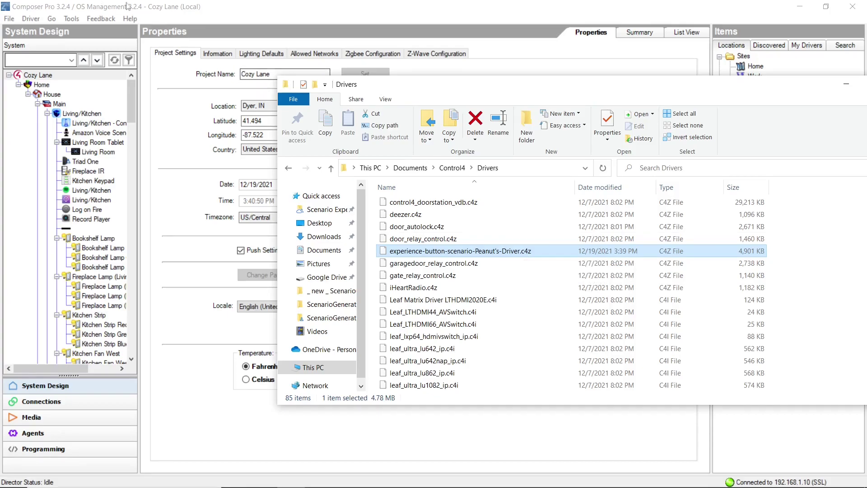
pyautogui.click(149, 4)
pyautogui.rightClick(100, 104)
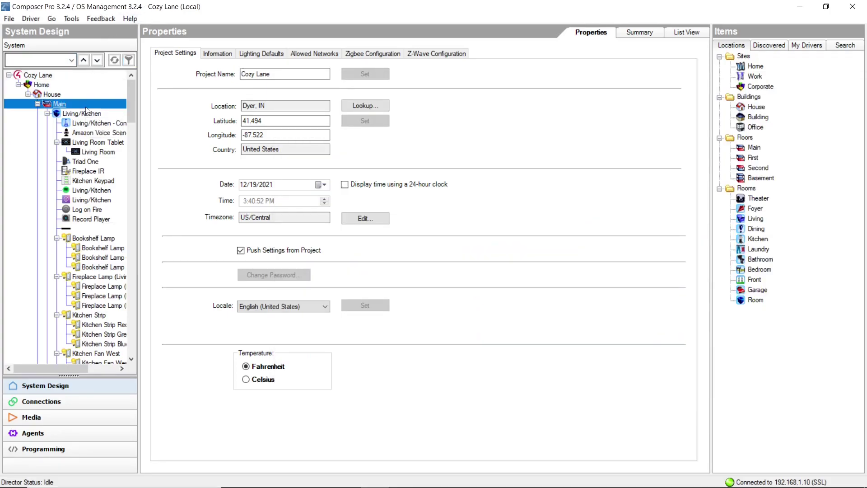
pyautogui.click(114, 128)
pyautogui.doubleClick(94, 114)
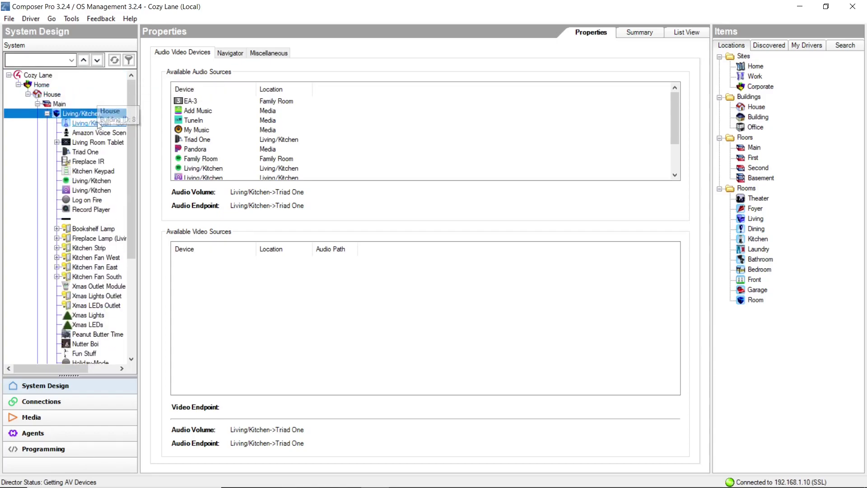
# Search the local drivers for 'peanut' and pick the Peanut's Driver result.
pyautogui.click(847, 45)
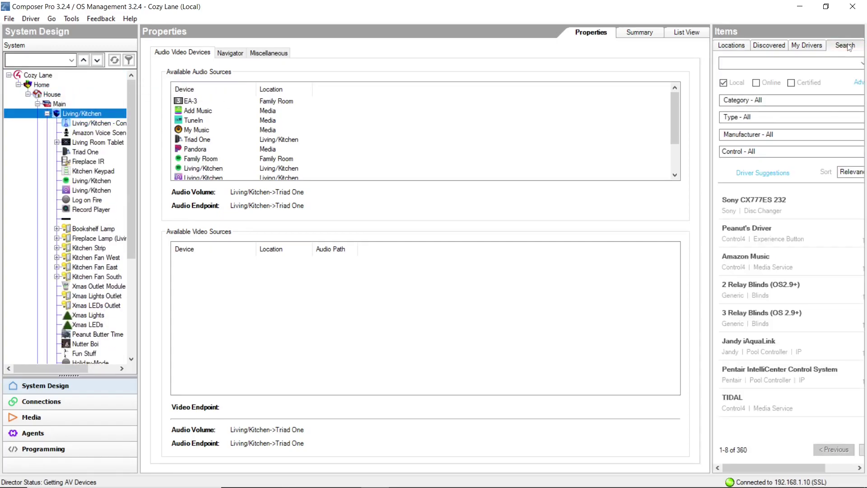
pyautogui.click(739, 64)
pyautogui.write('peanut')
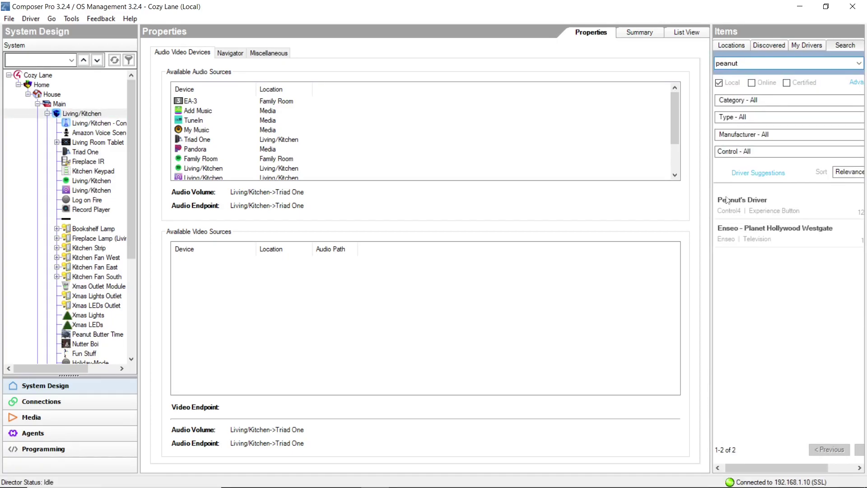
pyautogui.hotkey('ctrl', 'a')
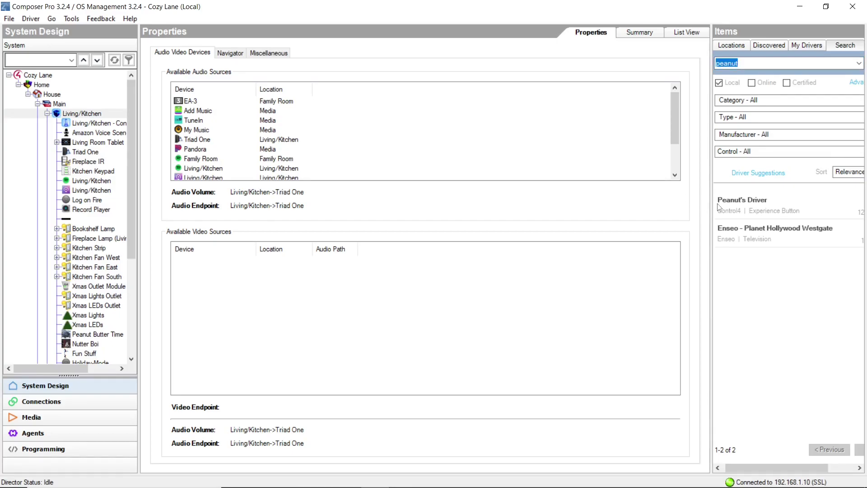
pyautogui.click(734, 209)
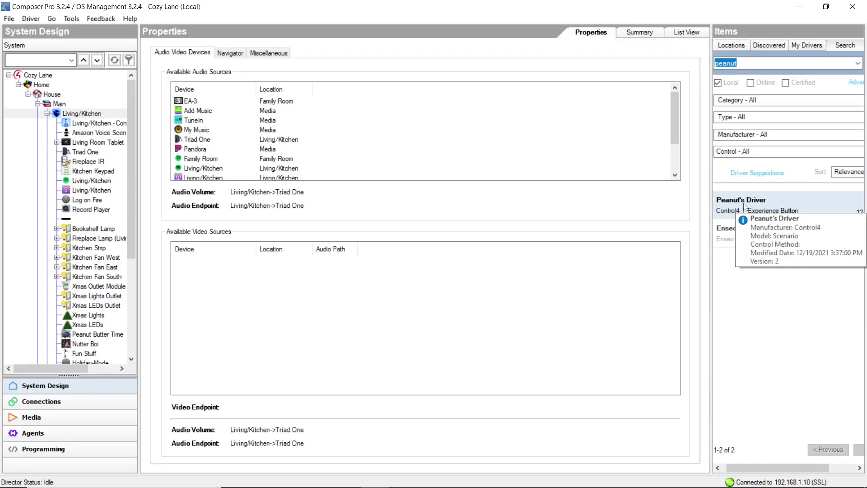
# Check Peanut's Driver info (creator, version 2, modified date), then add it to Living/Kitchen.
pyautogui.rightClick(744, 207)
pyautogui.click(767, 222)
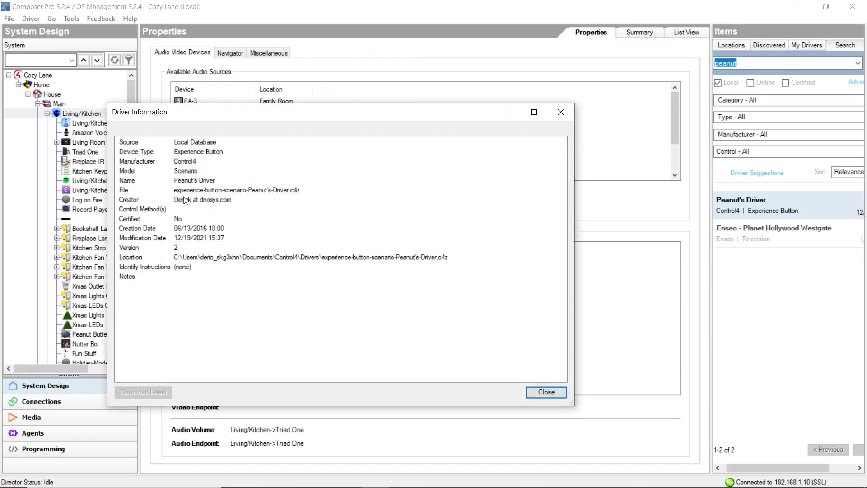
pyautogui.click(214, 202)
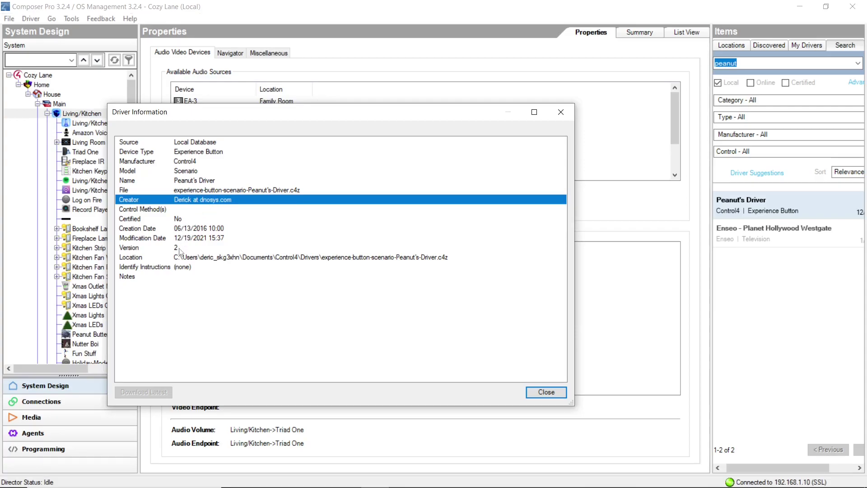
pyautogui.click(198, 246)
pyautogui.click(215, 239)
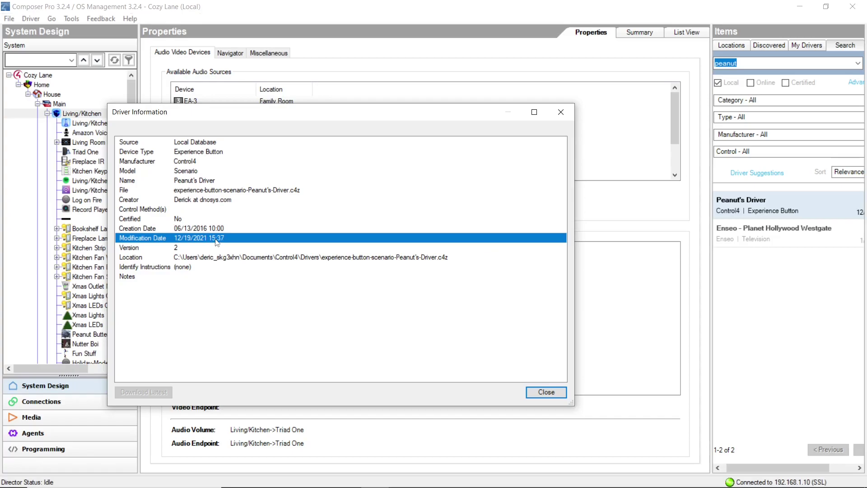
pyautogui.click(561, 112)
pyautogui.click(81, 114)
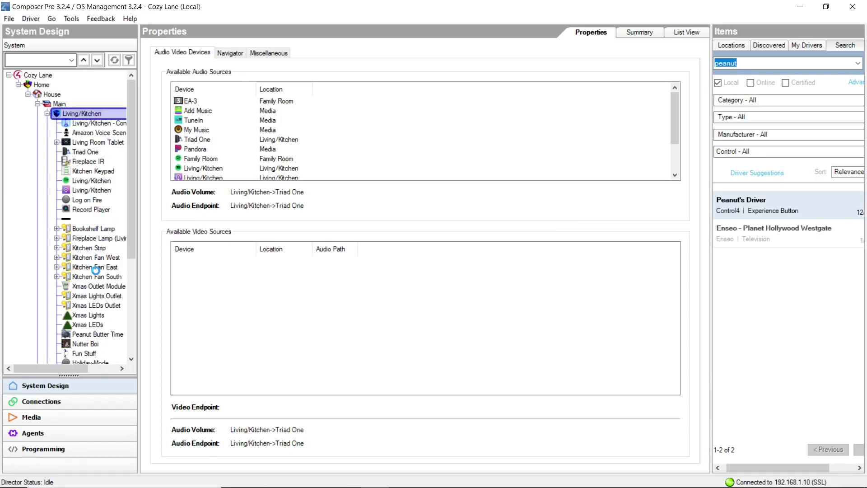
# Keep the name Peanut's Driver, confirm Peanut On/Peanut Off names and Toggle State Yes, then open its popup.
pyautogui.scroll(-3, 97, 271)
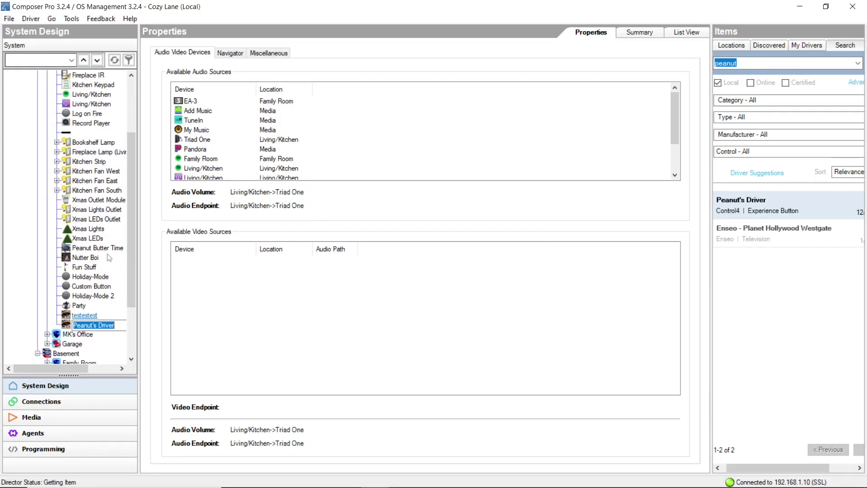
pyautogui.click(67, 326)
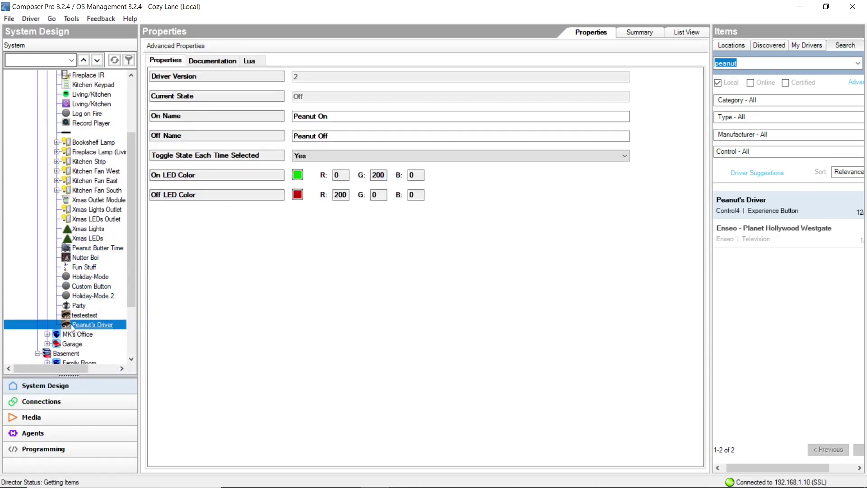
pyautogui.moveTo(355, 116); pyautogui.dragTo(302, 116)
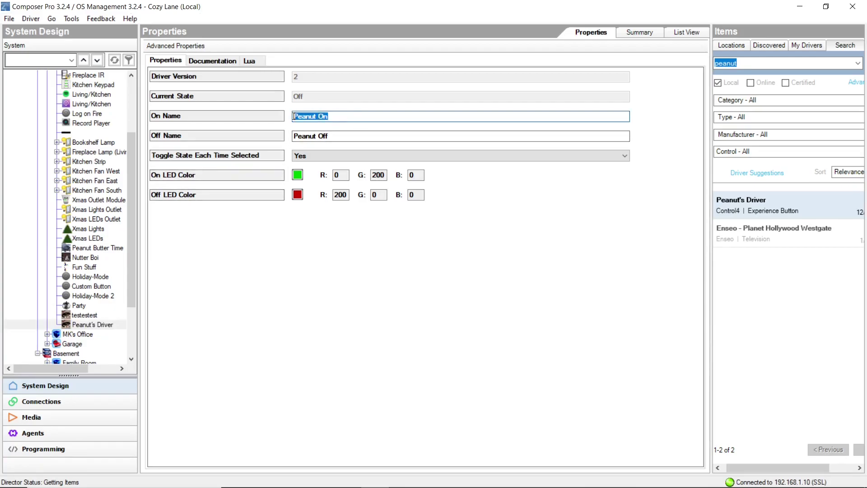
pyautogui.click(357, 135)
pyautogui.press('Return')
pyautogui.click(340, 156)
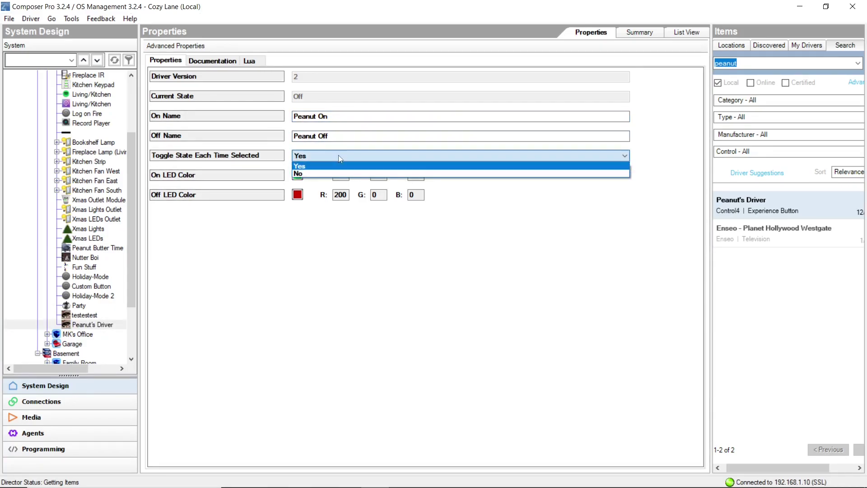
pyautogui.click(281, 141)
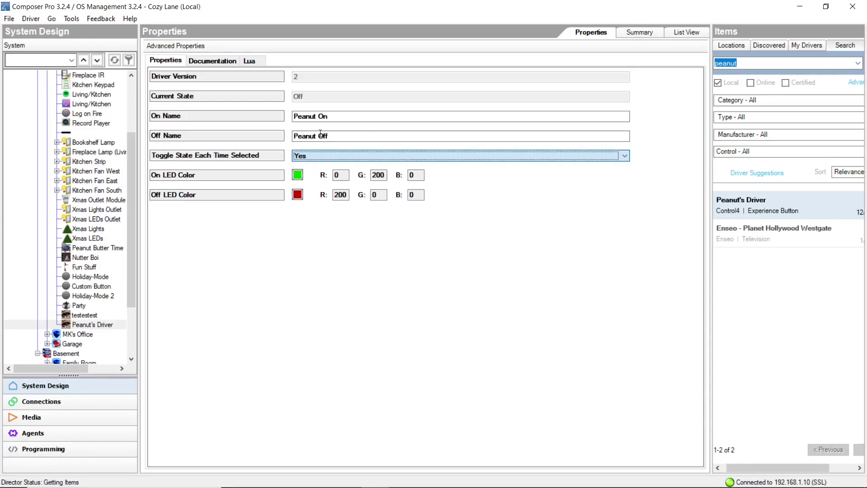
pyautogui.doubleClick(94, 327)
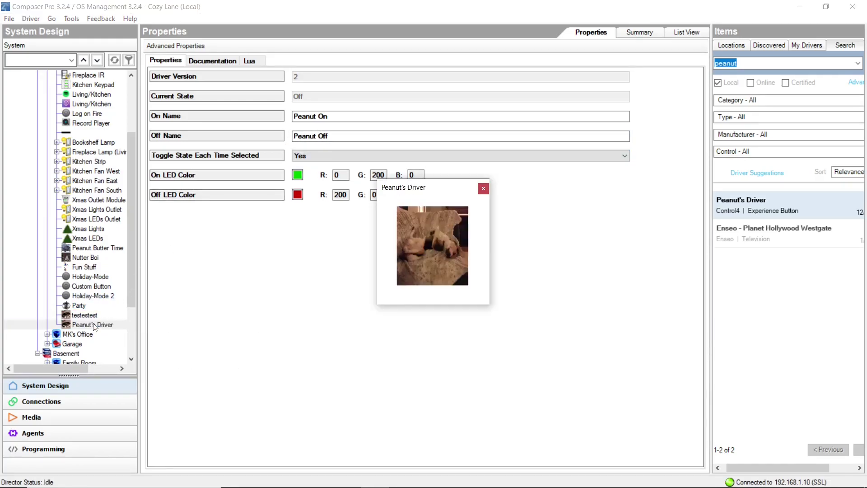
# Toggle Peanut's Driver on and back off in its popup, close it, and select the driver.
pyautogui.click(454, 254)
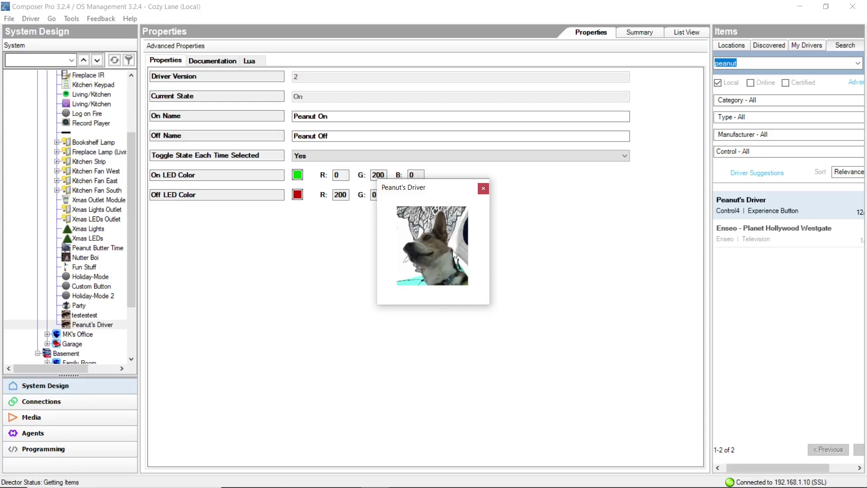
pyautogui.click(454, 251)
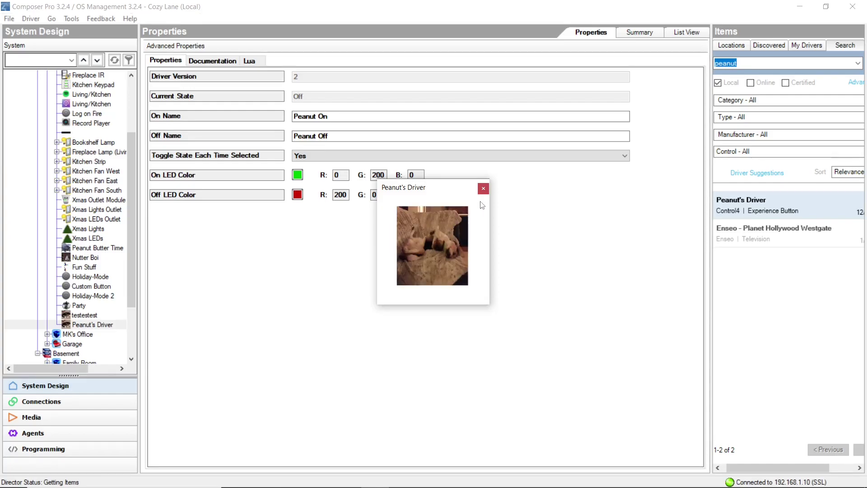
pyautogui.click(483, 188)
pyautogui.click(73, 326)
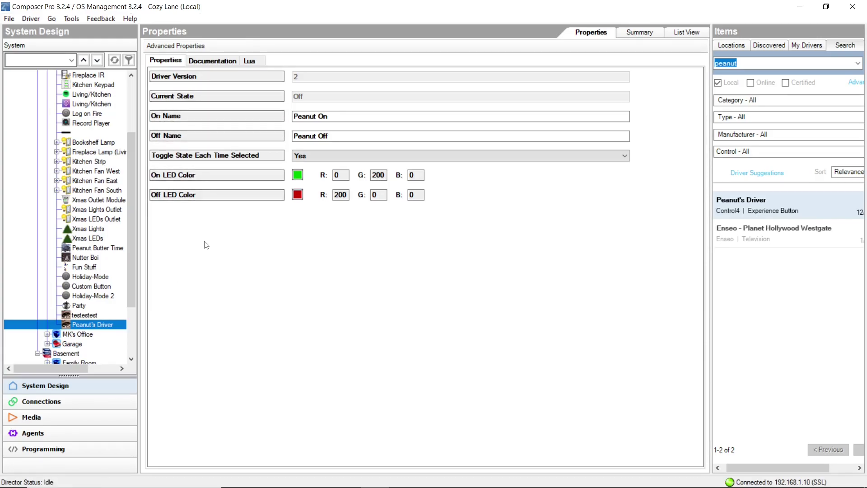
pyautogui.moveTo(305, 481)
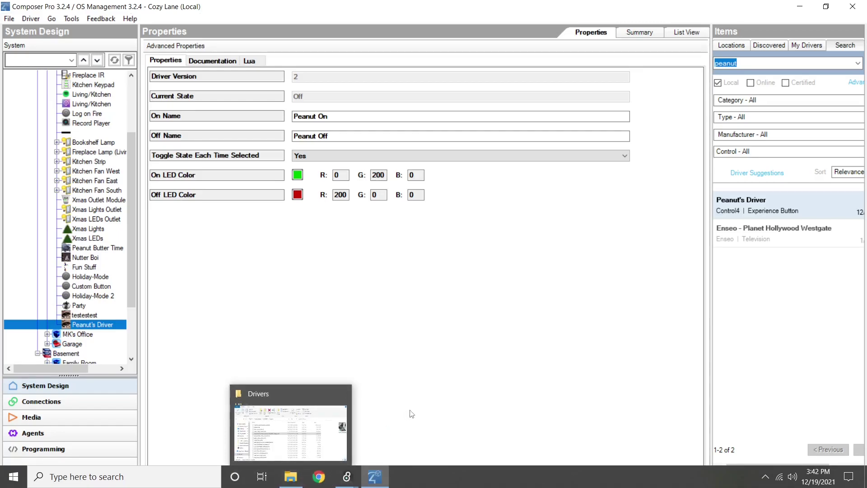